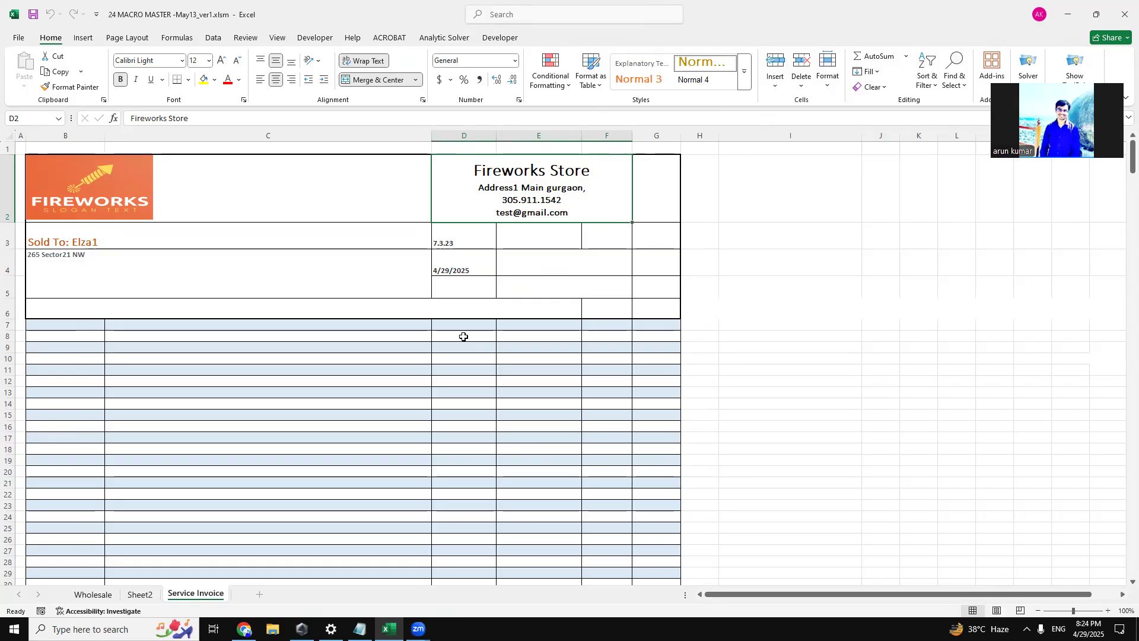
Open the Wholesale sheet and inspect the price-type options available for American Empire in column A.
left_click(94, 595)
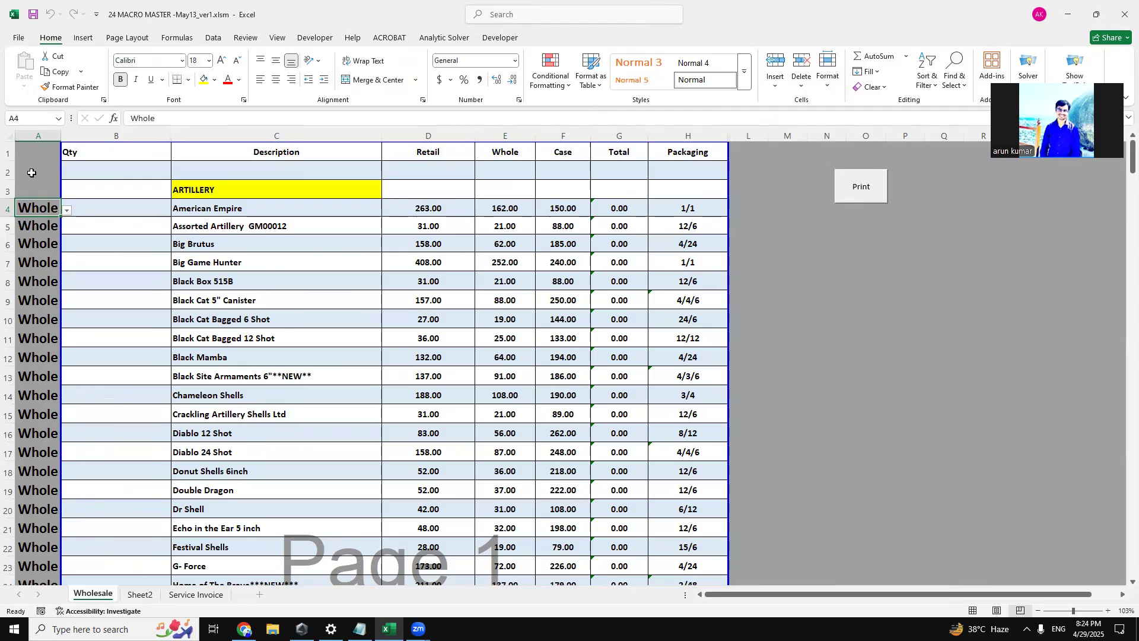
left_click(61, 212)
left_click(110, 208)
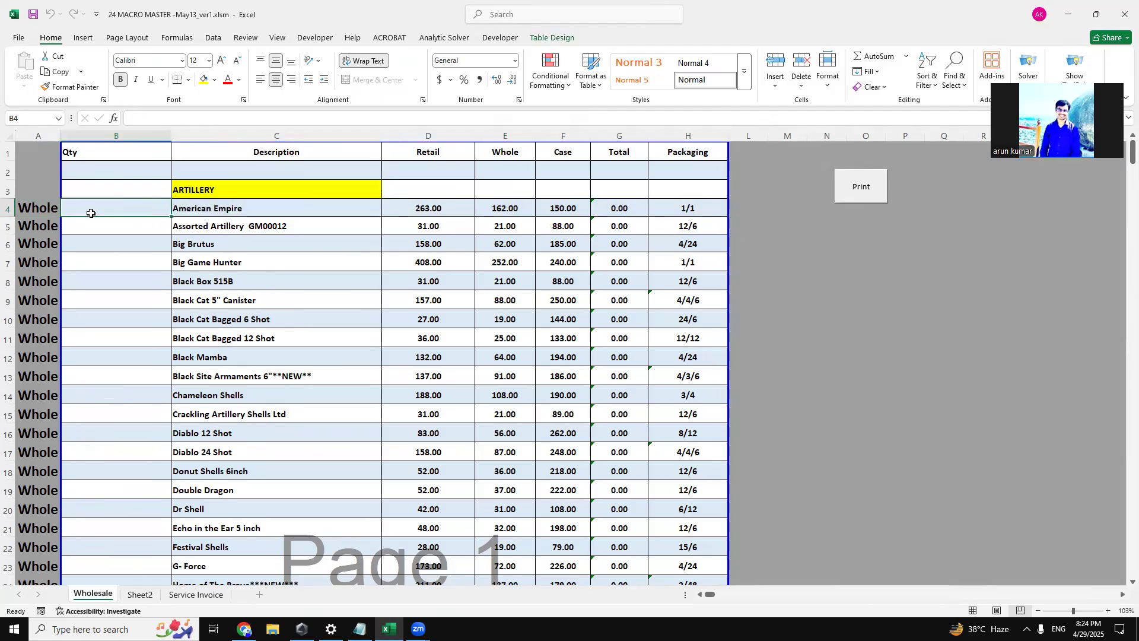
left_click(30, 205)
left_click(66, 212)
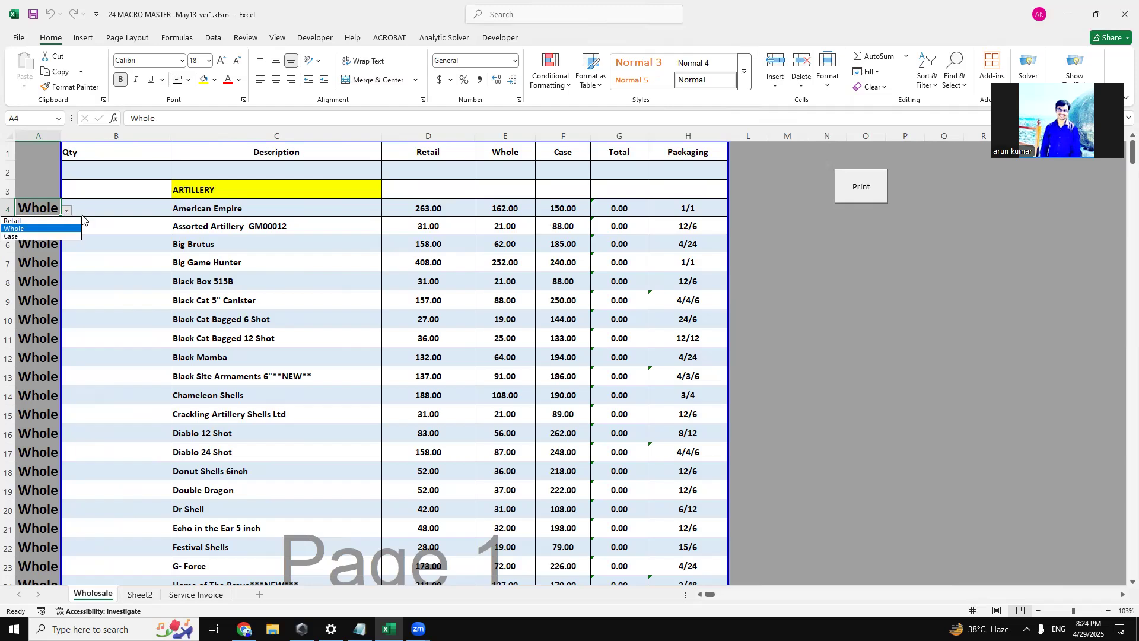
key("Escape")
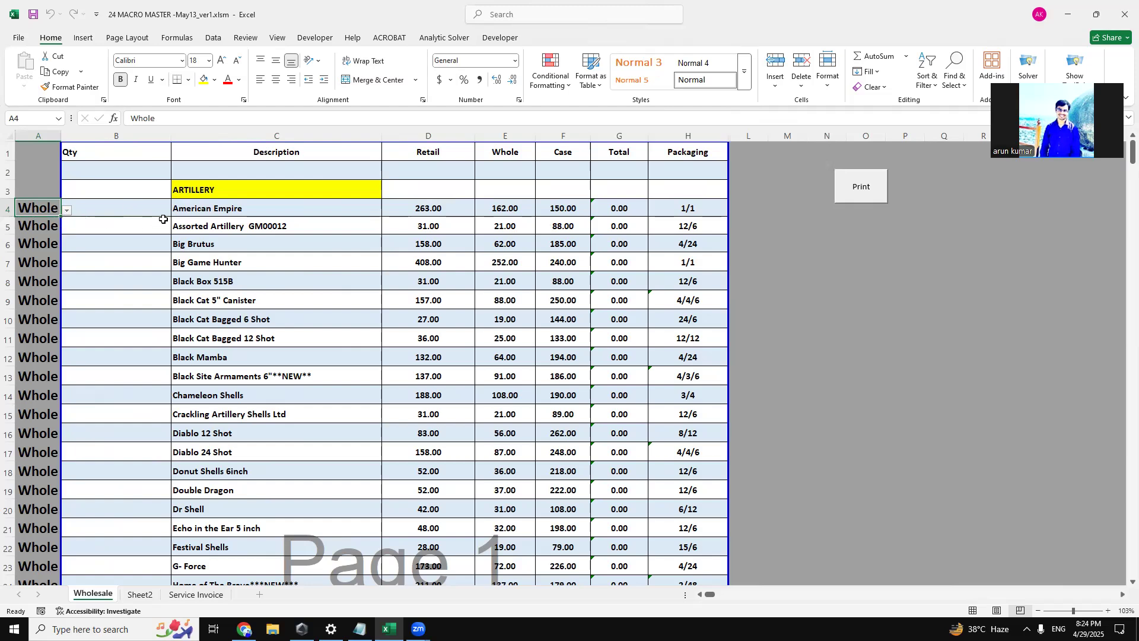
left_click(67, 212)
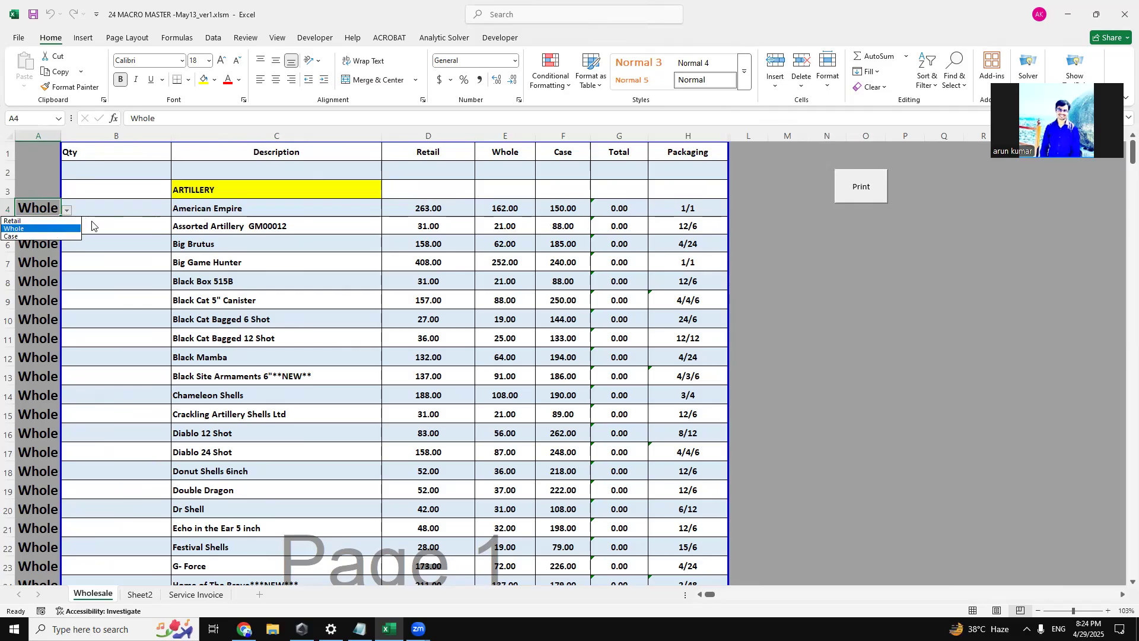
left_click(115, 203)
left_click(115, 202)
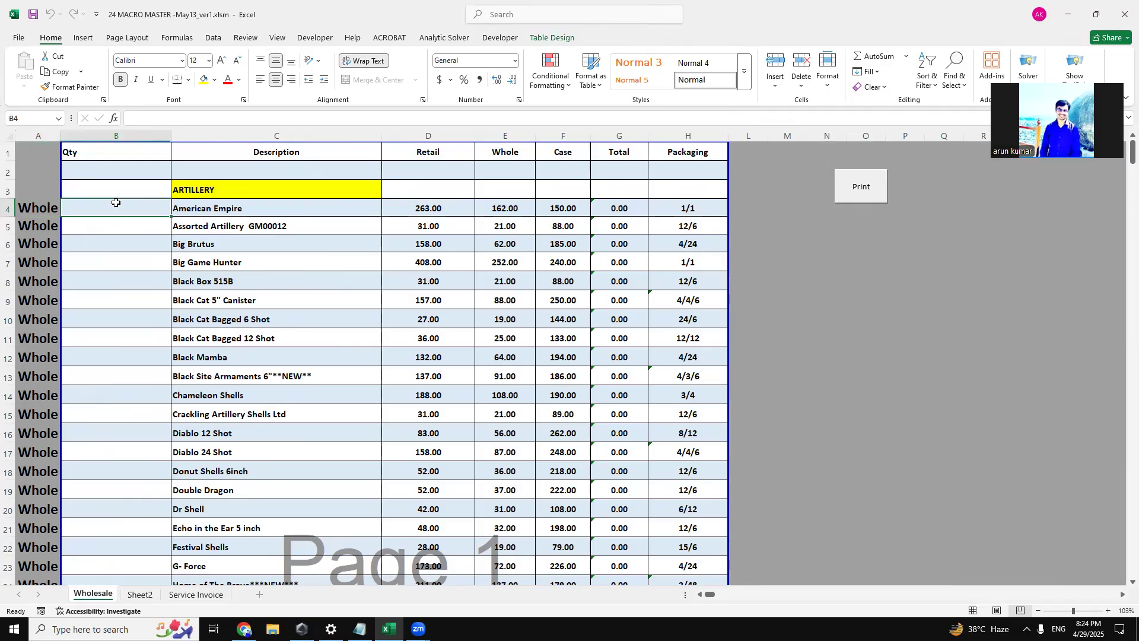
Examine the product descriptions and American Empire's Retail, Whole and Case prices on the Wholesale sheet.
left_click(232, 207)
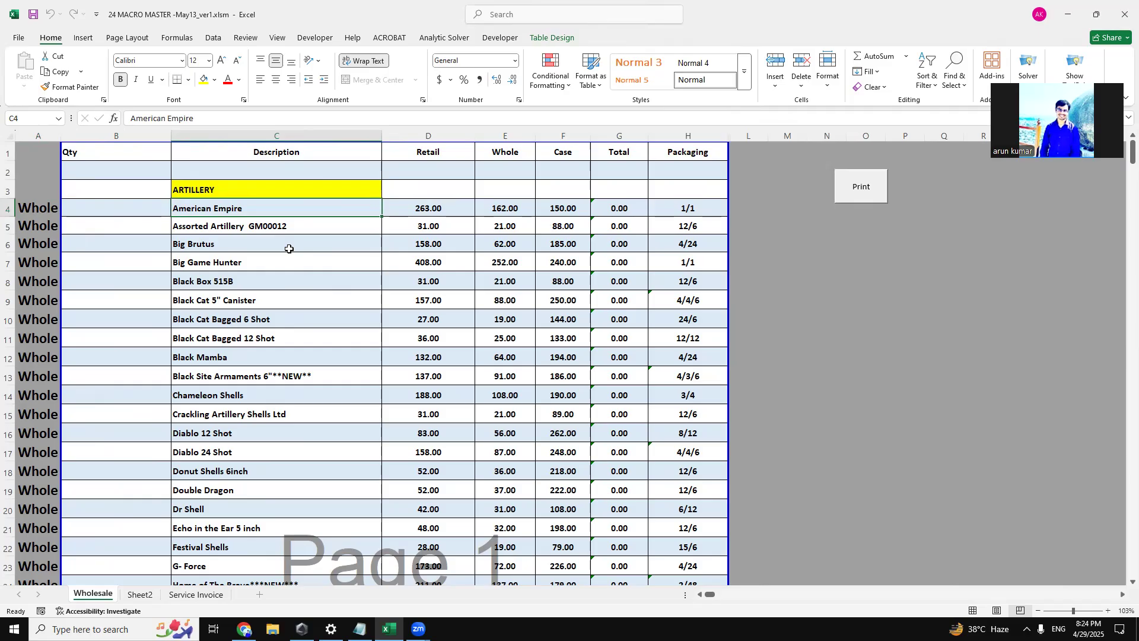
scroll(246, 279, "down", 1)
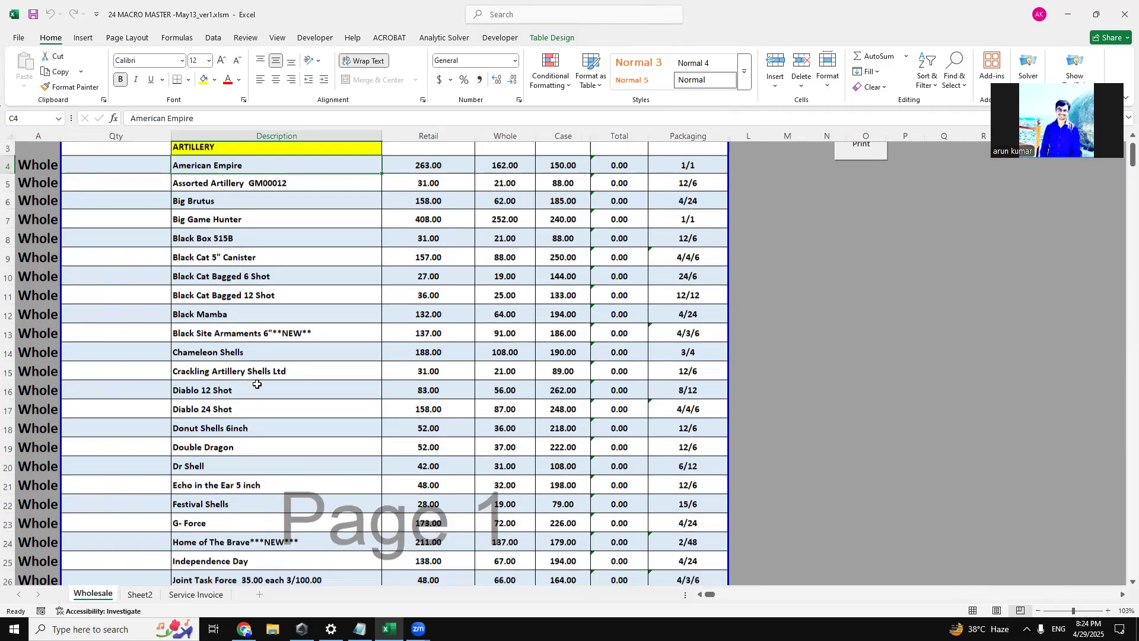
scroll(262, 431, "down", 5)
scroll(261, 431, "down", 20)
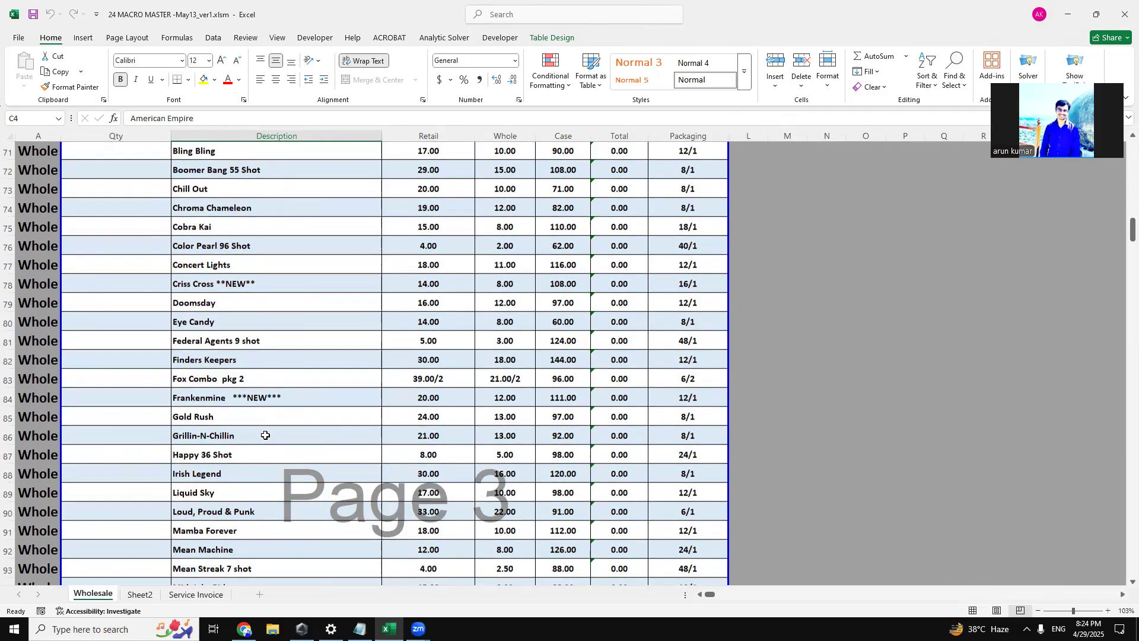
scroll(266, 460, "up", 14)
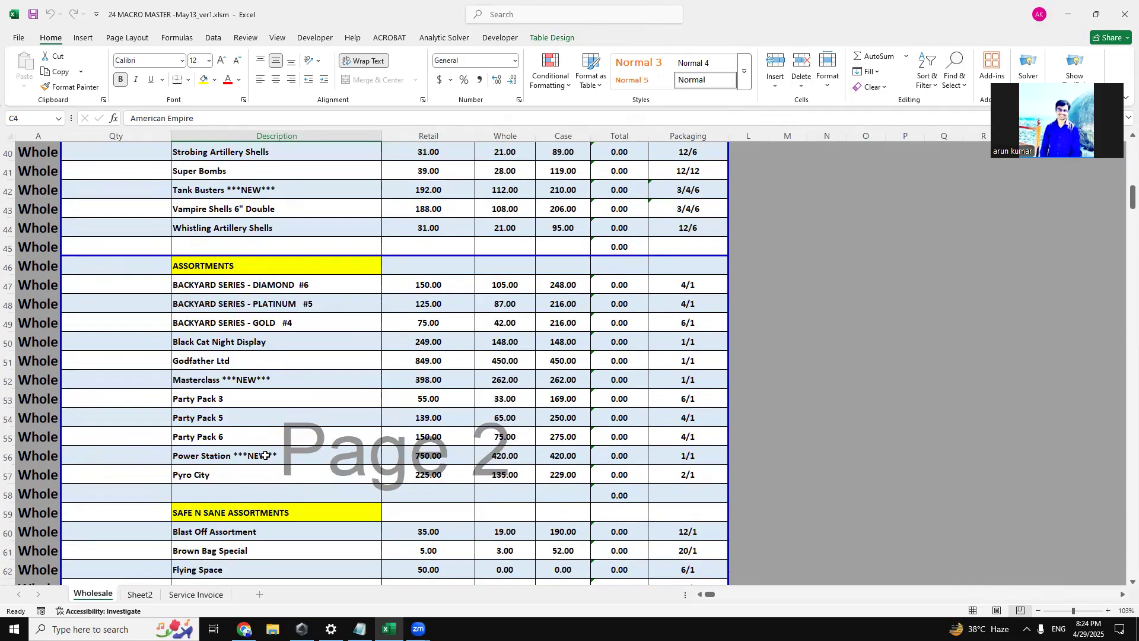
scroll(265, 454, "up", 13)
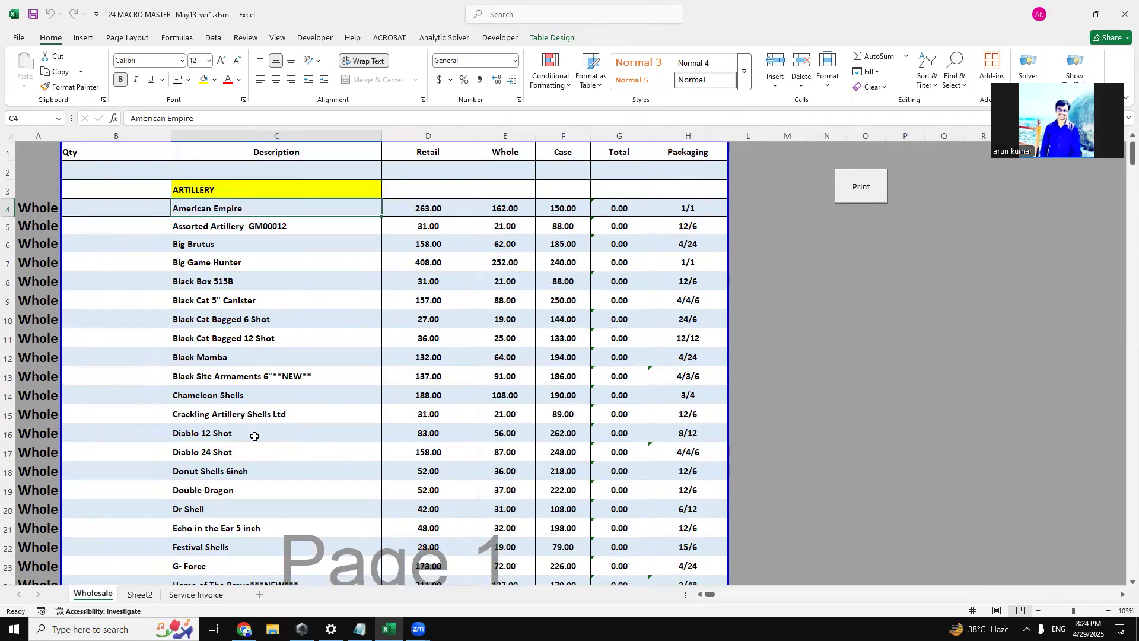
left_click(422, 214)
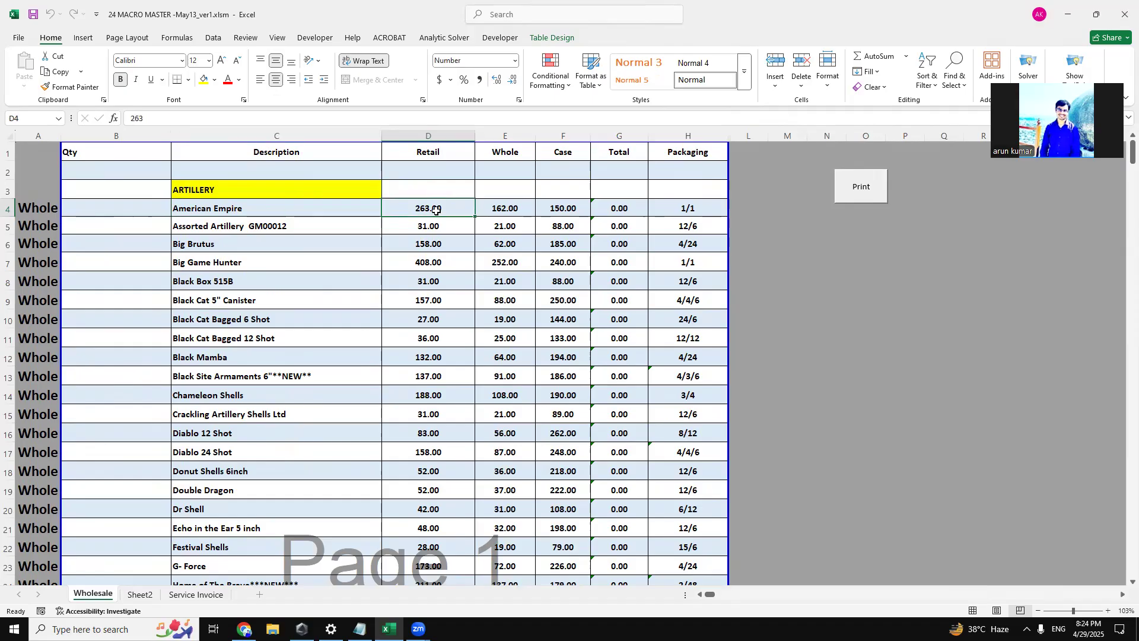
left_click(497, 207)
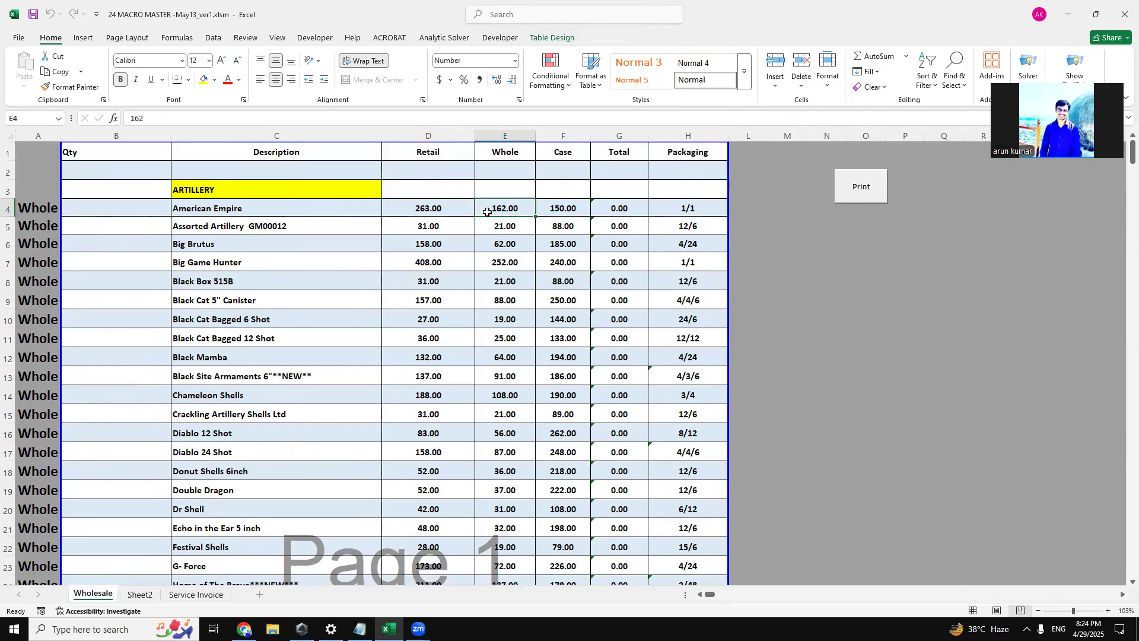
left_click(543, 211)
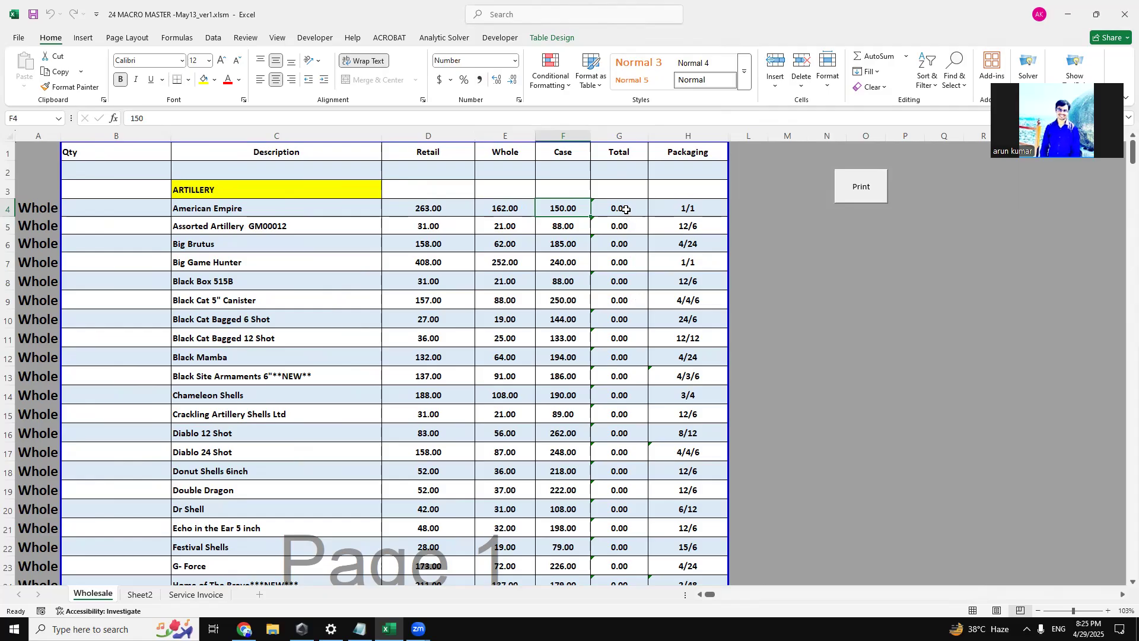
Set American Empire's price type to Retail and enter a quantity of 2.
left_click(105, 212)
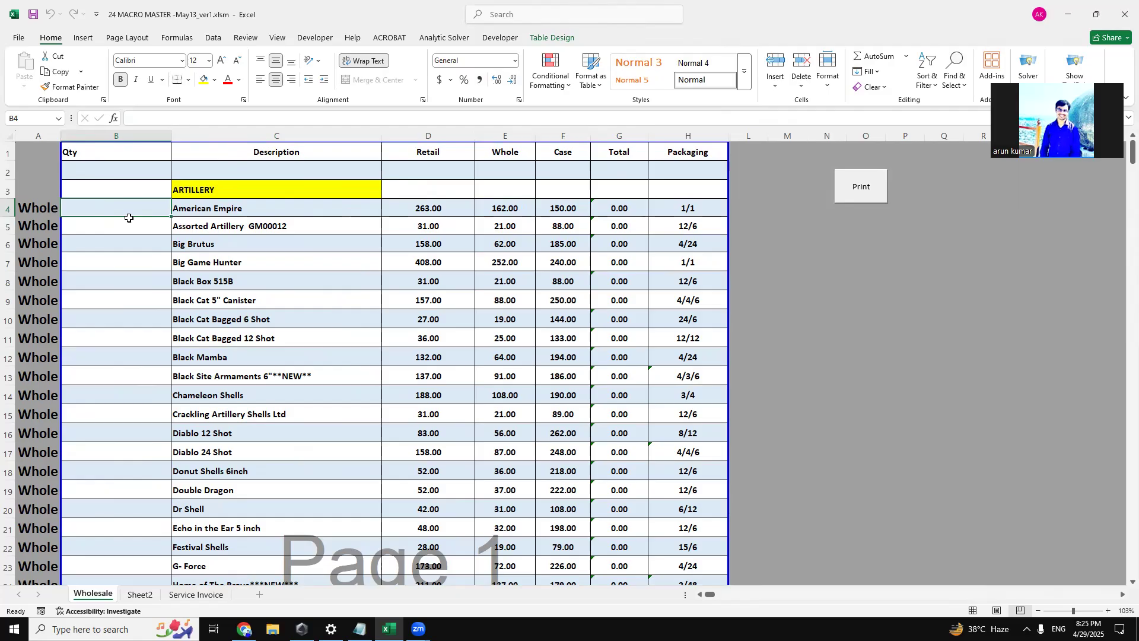
left_click(51, 212)
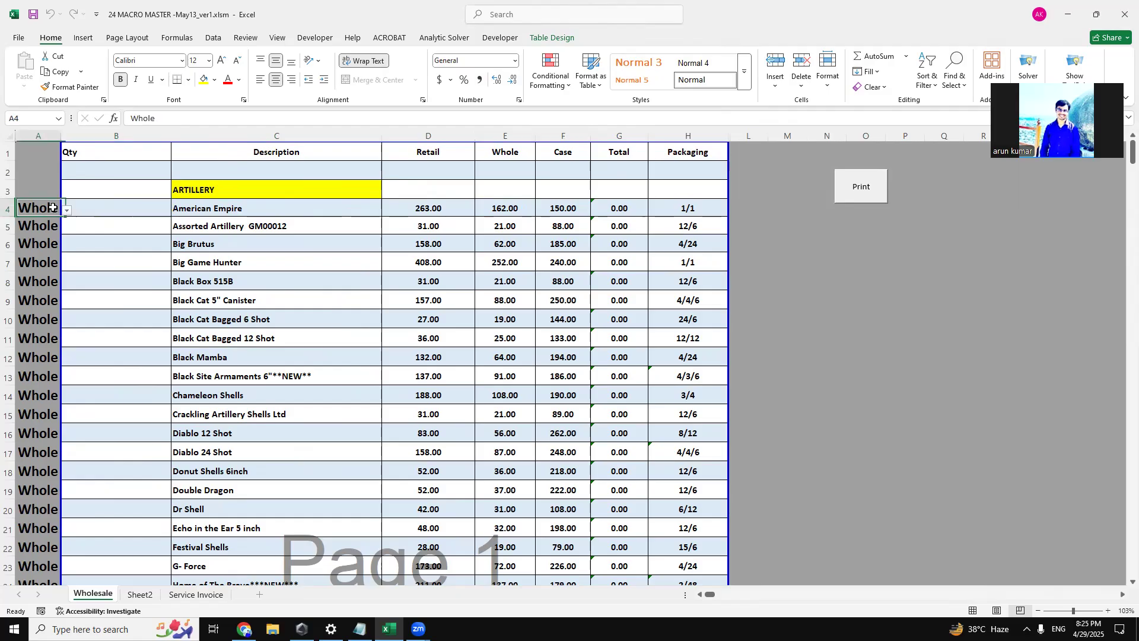
left_click(66, 211)
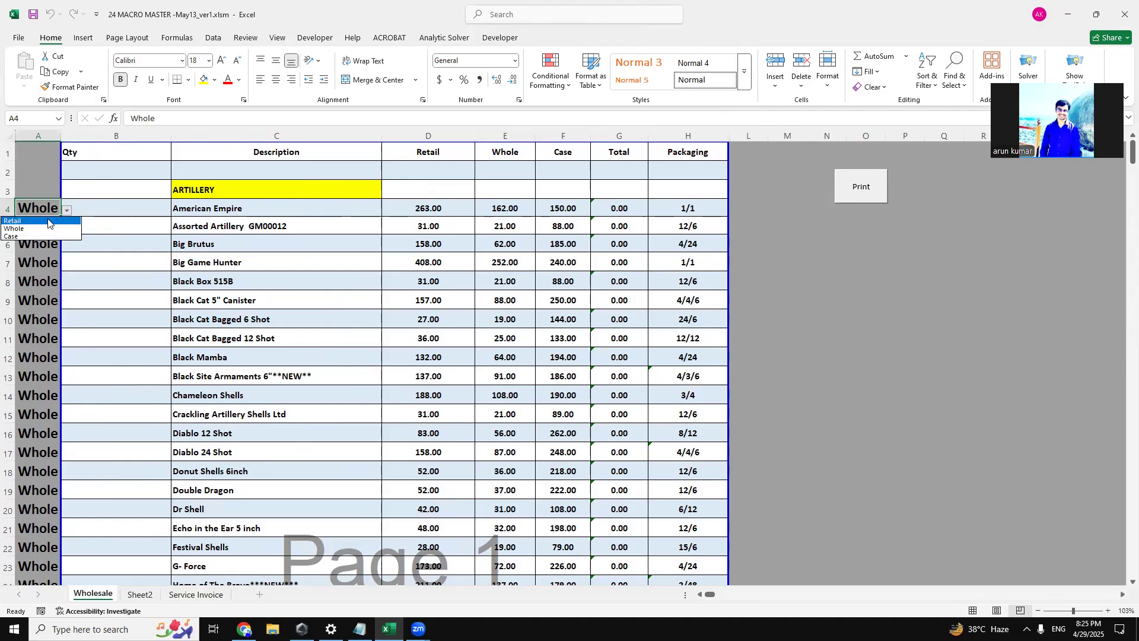
left_click(48, 221)
left_click(147, 211)
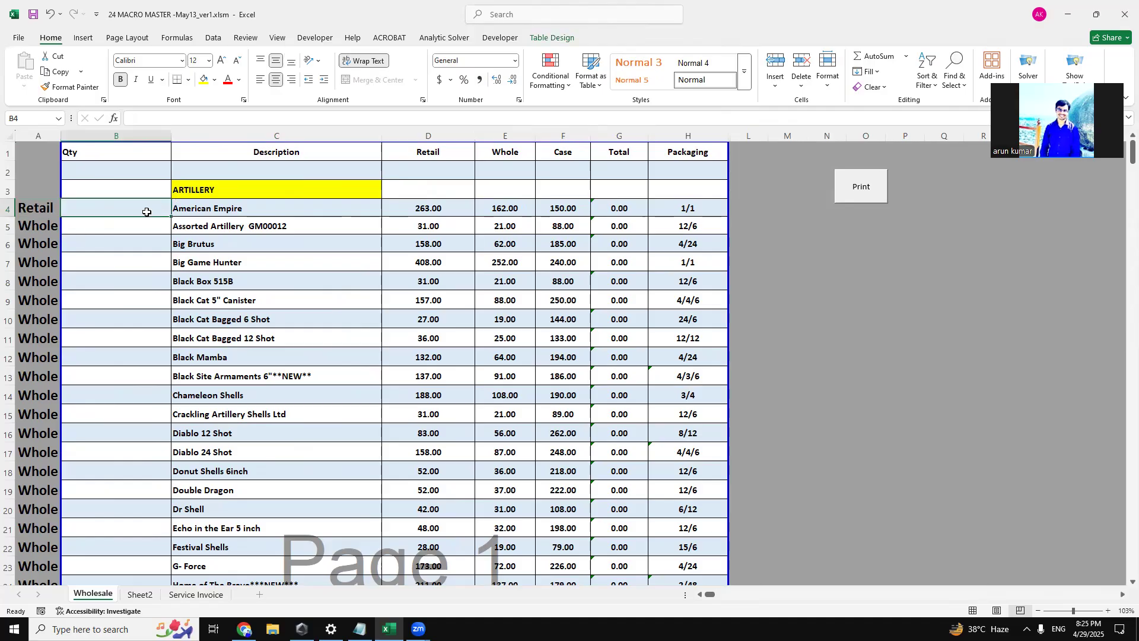
type("2")
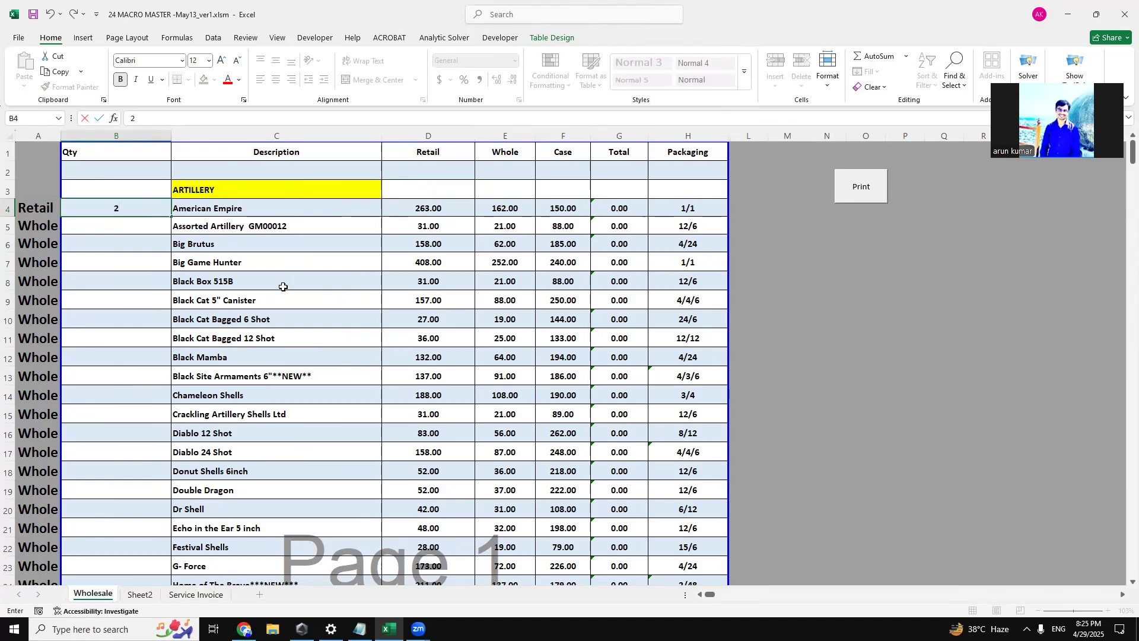
left_click(275, 286)
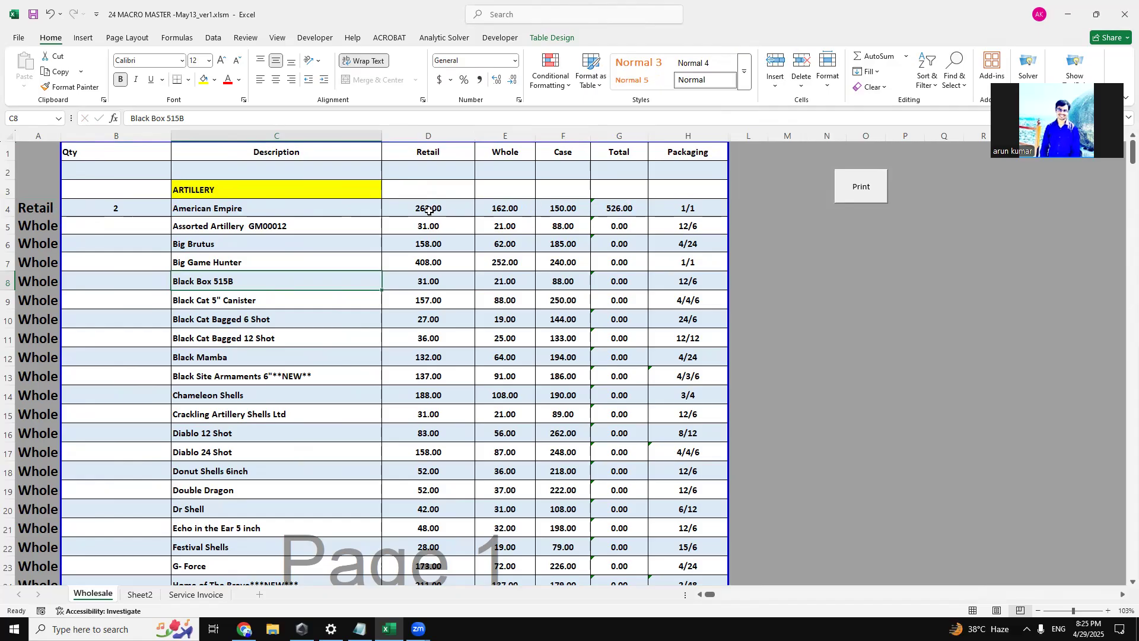
Enter a quantity of 4 for Assorted Artillery GM00012.
left_click(107, 227)
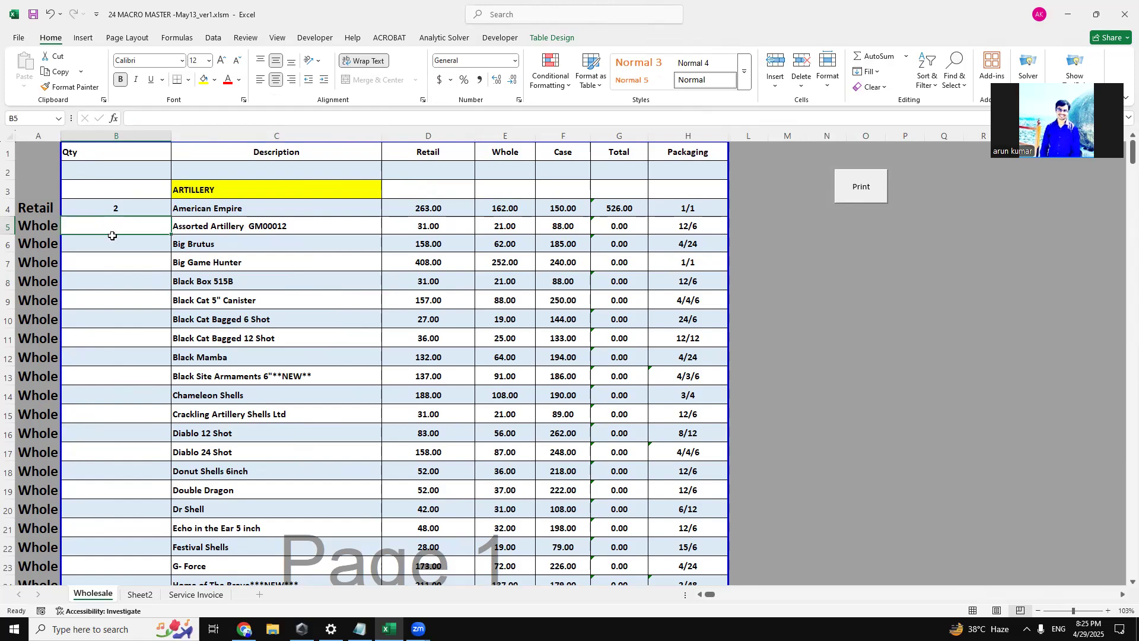
type("4")
left_click(112, 261)
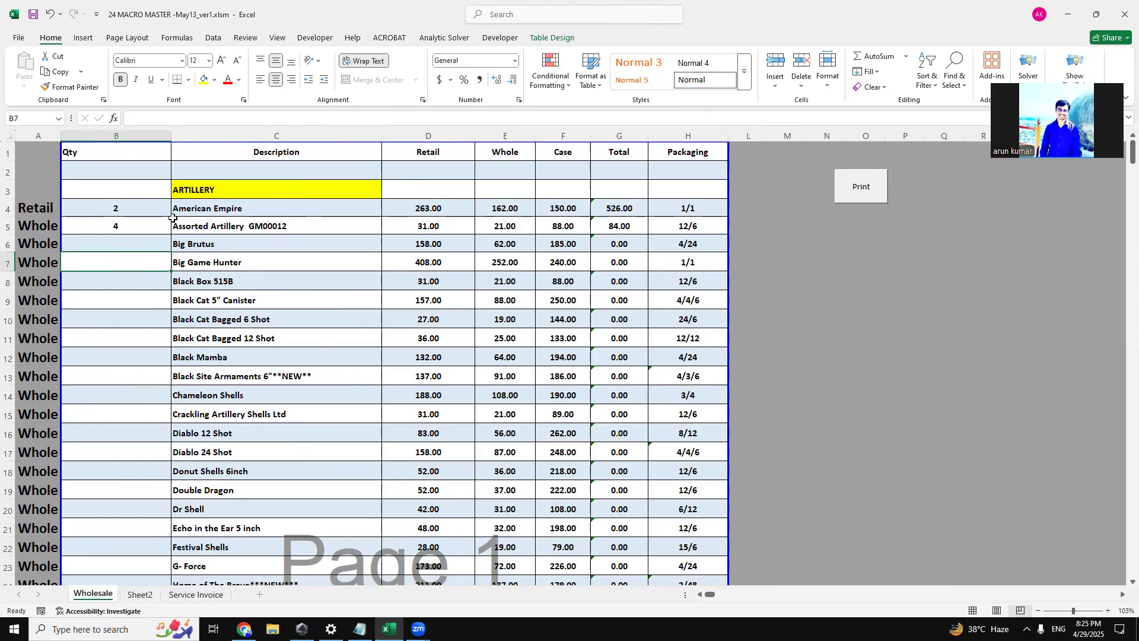
Enter a quantity of 5 for Chameleon Shells in the ARTILLERY section.
scroll(136, 413, "down", 9)
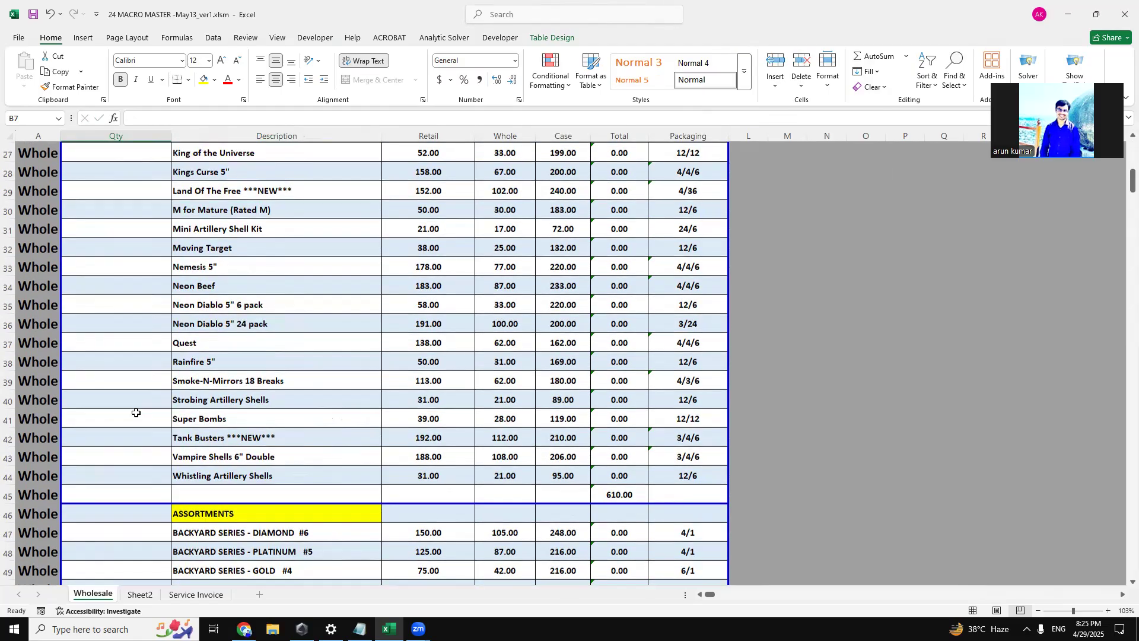
scroll(135, 412, "up", 7)
scroll(136, 412, "up", 2)
left_click(139, 398)
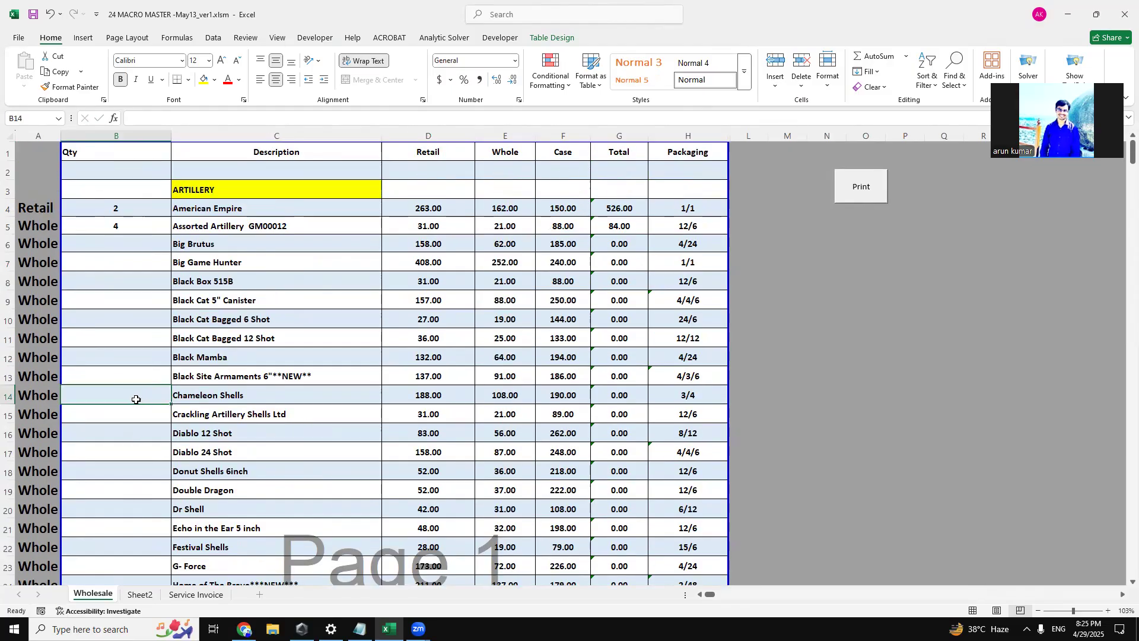
type("5")
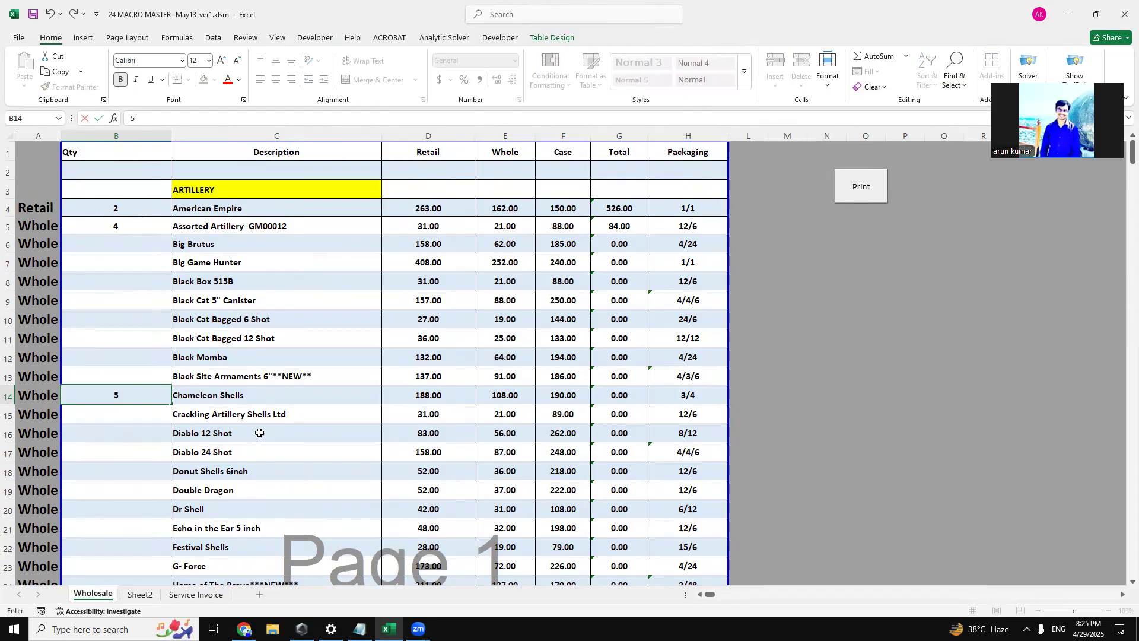
left_click(275, 412)
left_click(112, 395)
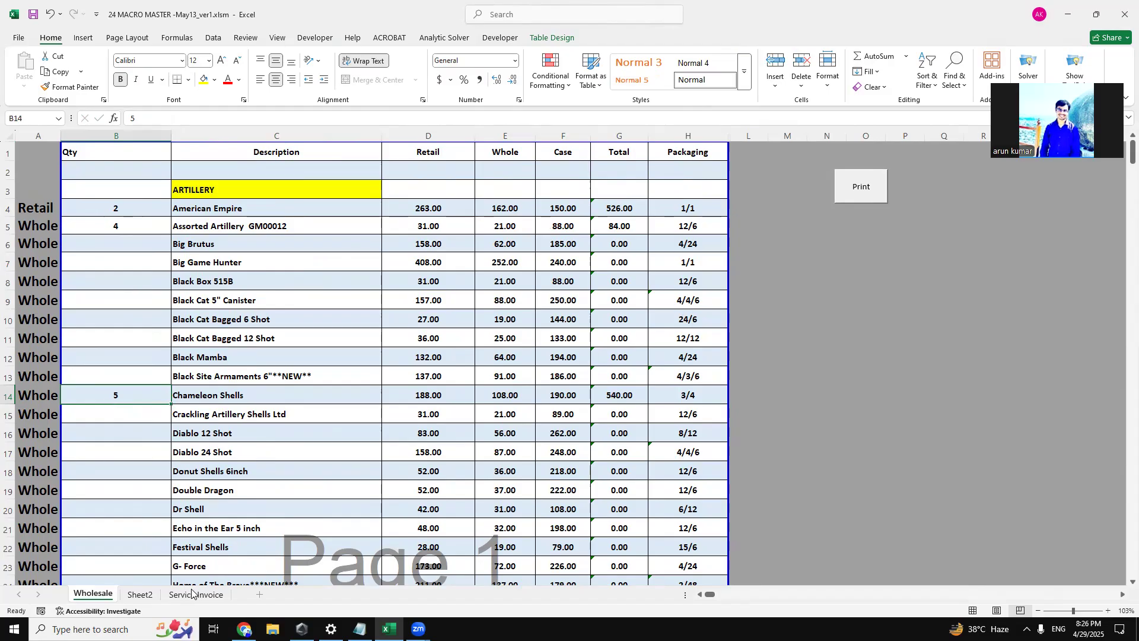
Generate the PDF invoice from the Wholesale sheet's order and review its line items and totals.
left_click(860, 187)
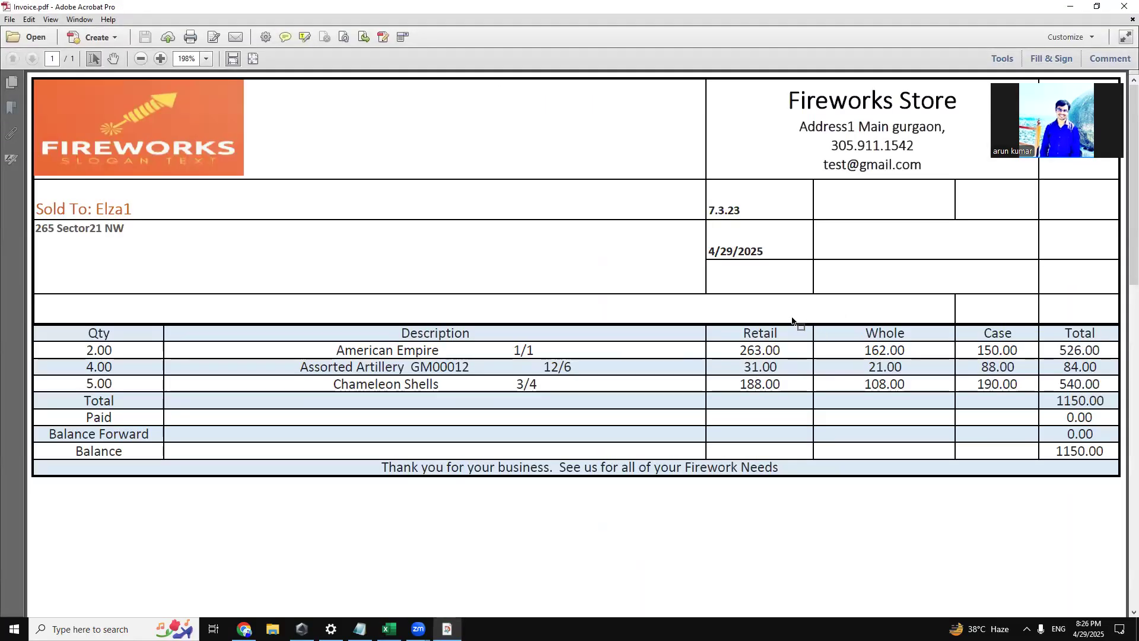
scroll(637, 319, "down", 1)
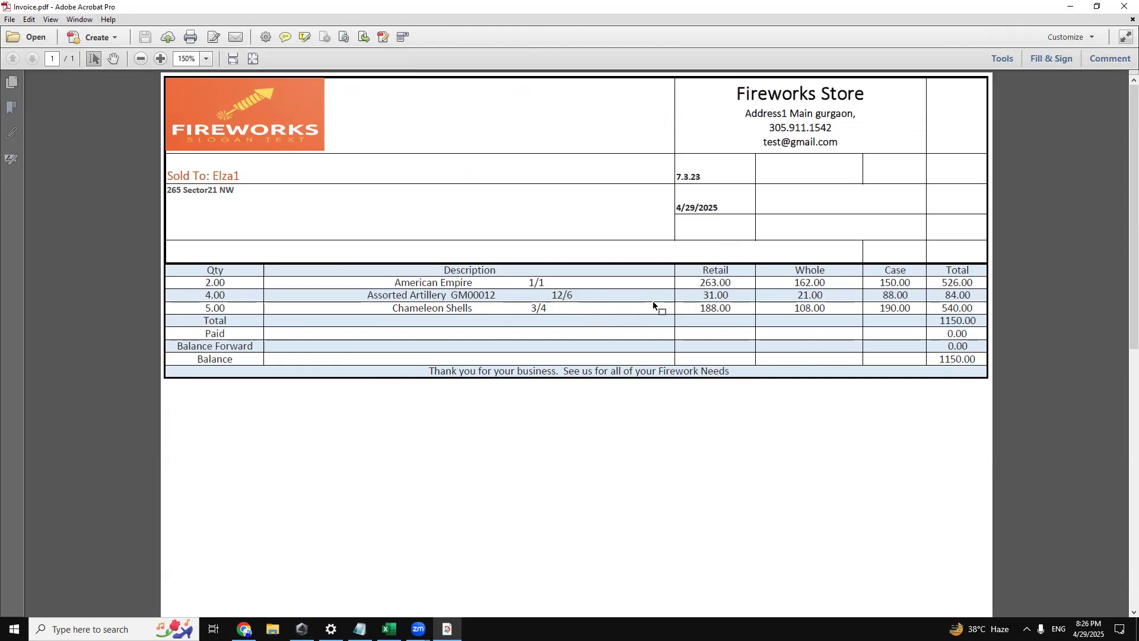
scroll(653, 300, "down", 3)
scroll(668, 307, "up", 1)
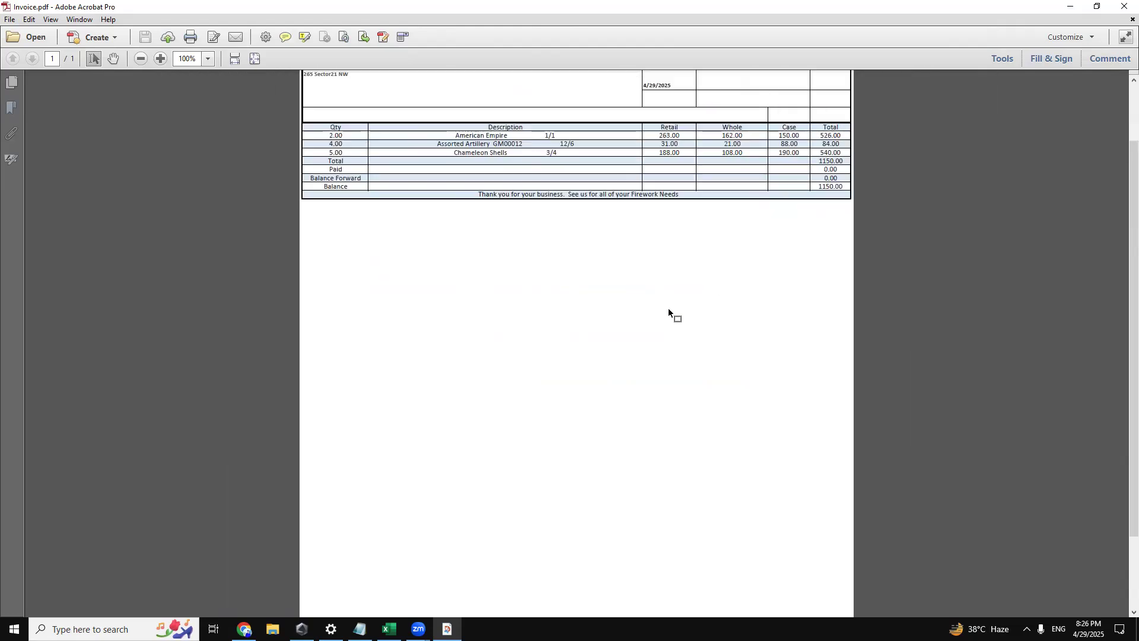
scroll(672, 304, "up", 1)
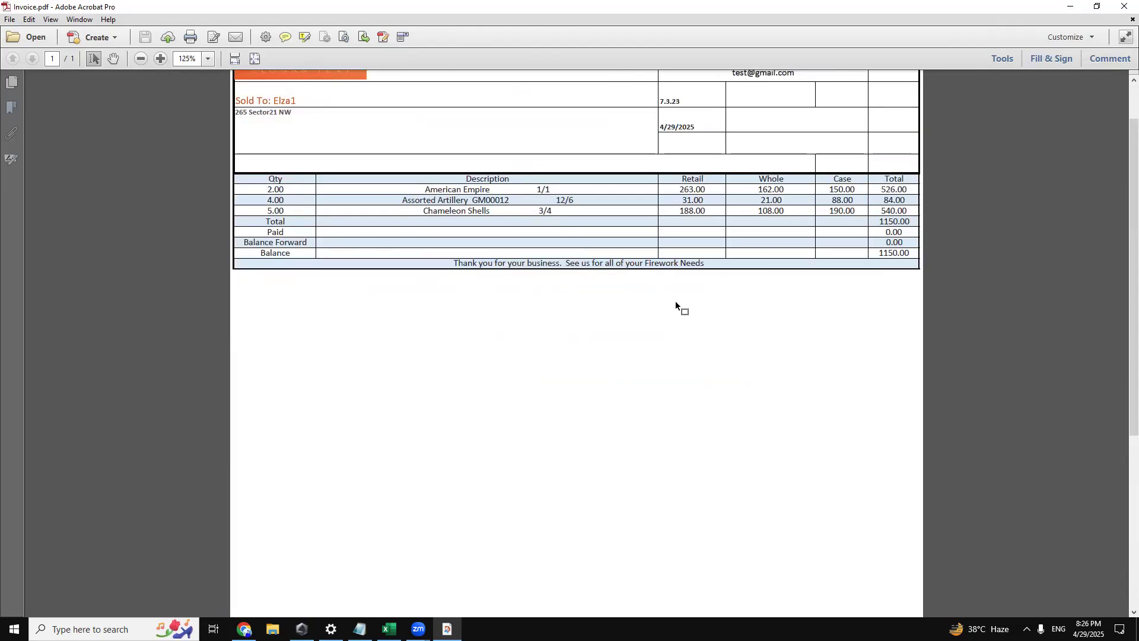
scroll(675, 301, "up", 2)
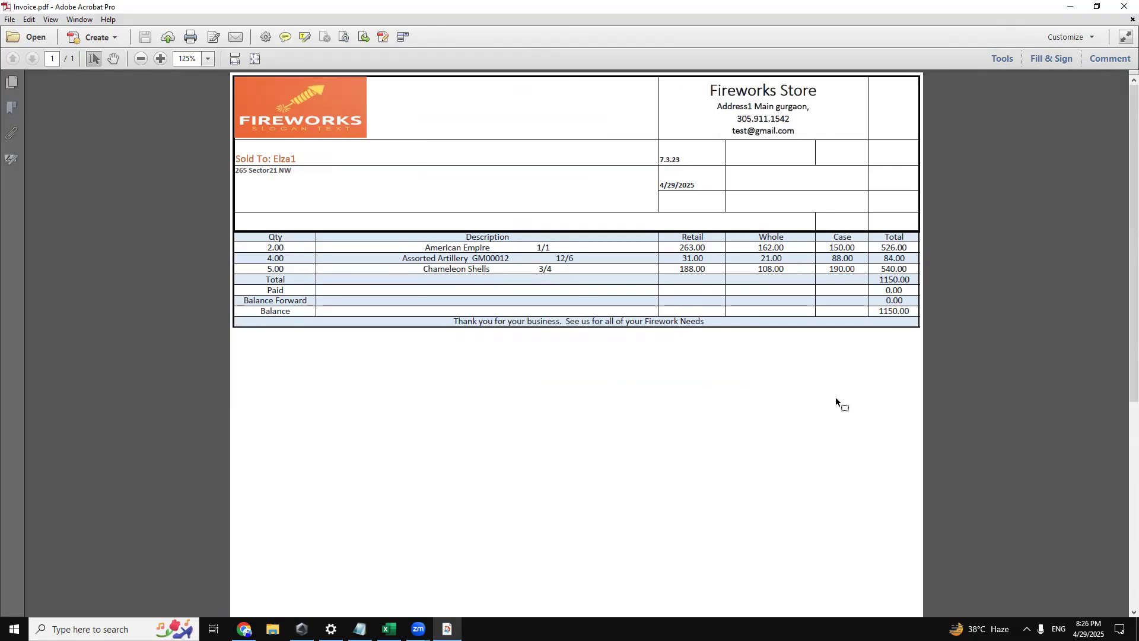
Switch back to Excel and inspect the logo, customer address and store details cells on the Service Invoice sheet.
left_click(389, 627)
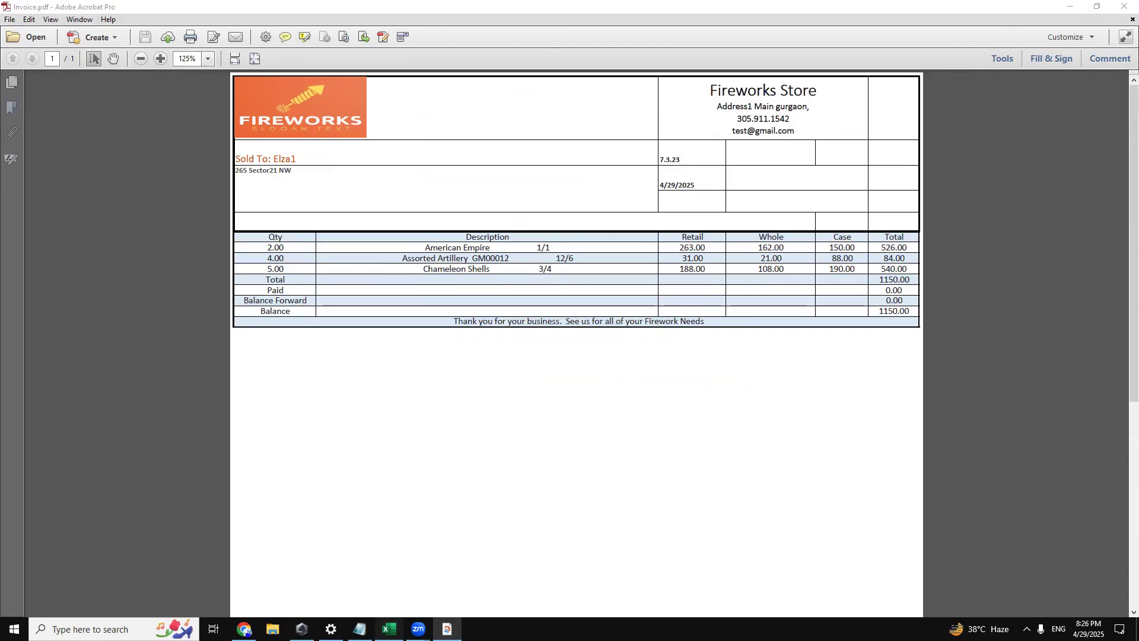
left_click(175, 596)
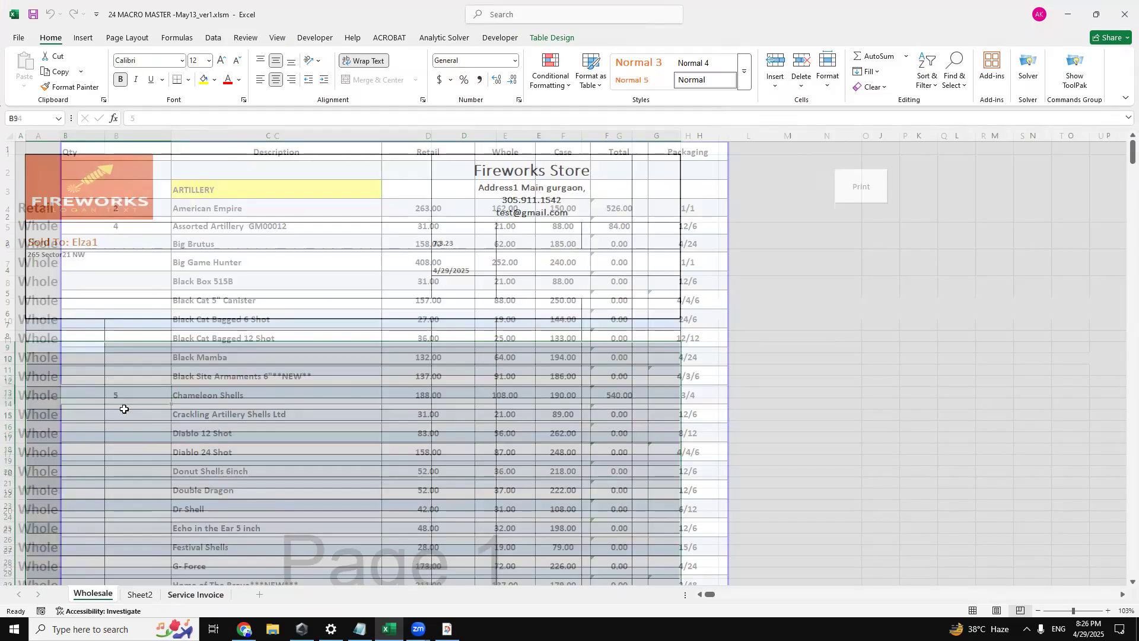
left_click(221, 195)
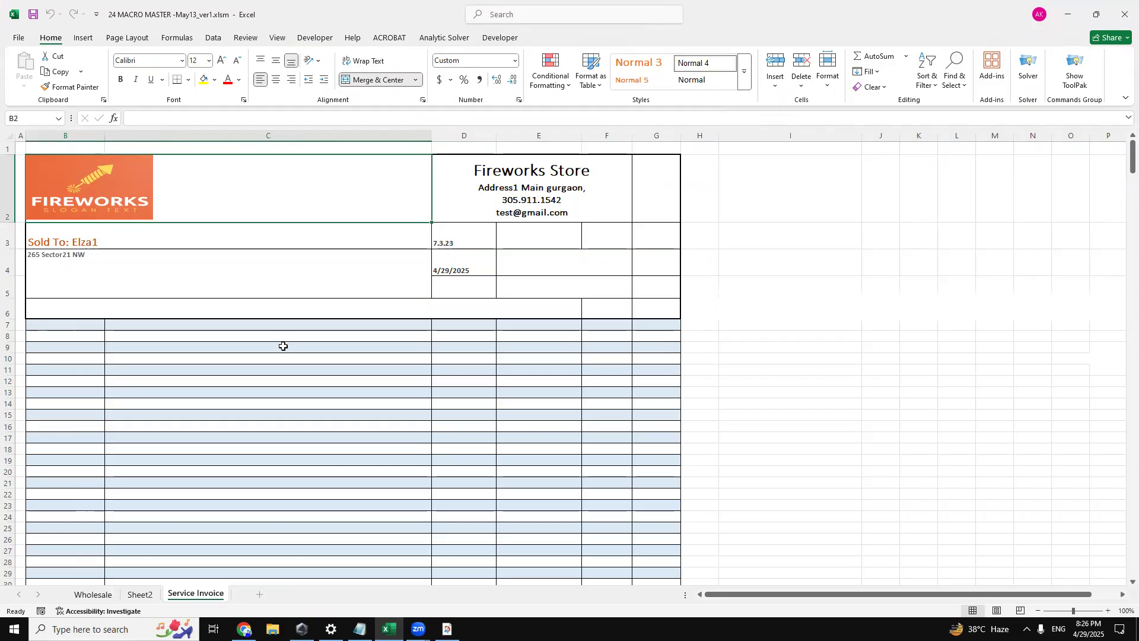
left_click(291, 253)
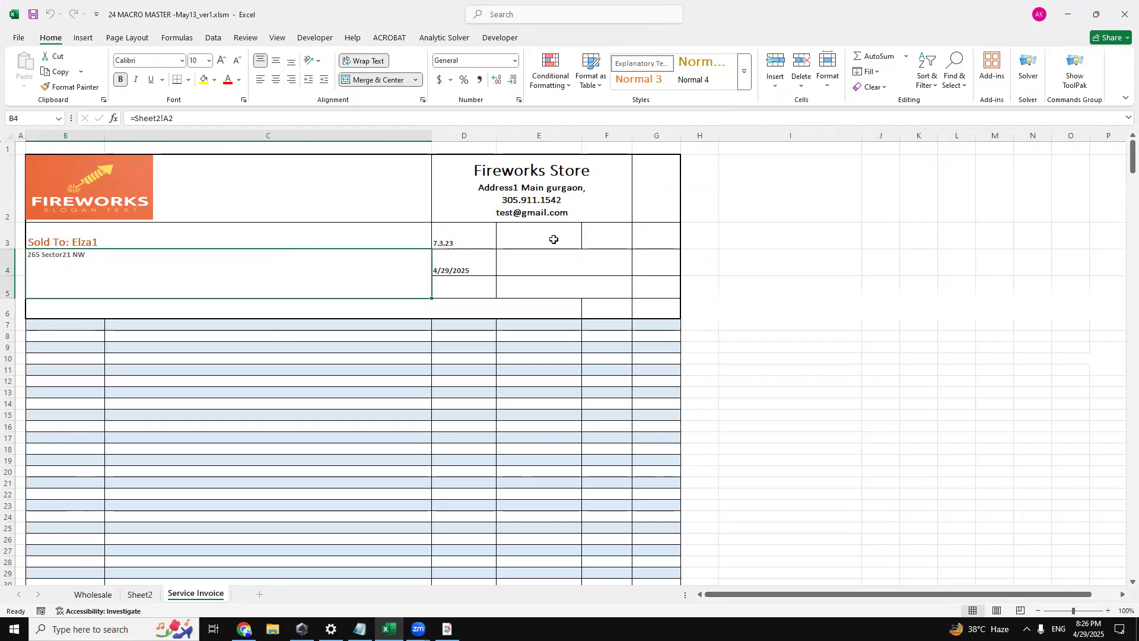
left_click(595, 198)
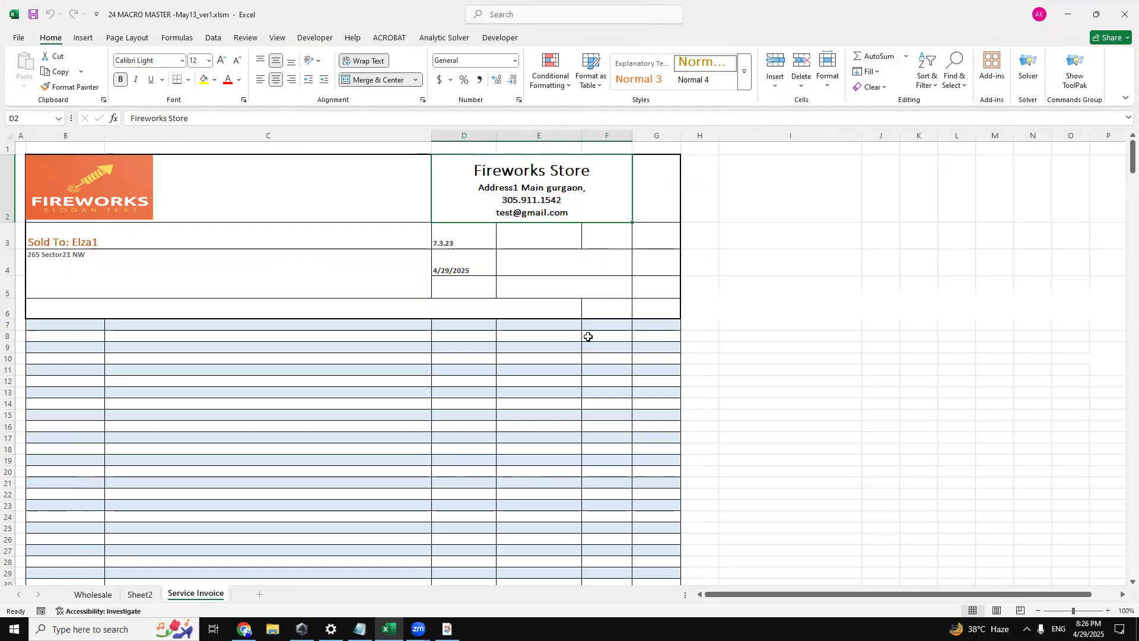
Inspect the contents of the Sold To, customer address and date cells in the Service Invoice sheet's header.
left_click(112, 243)
left_click(112, 266)
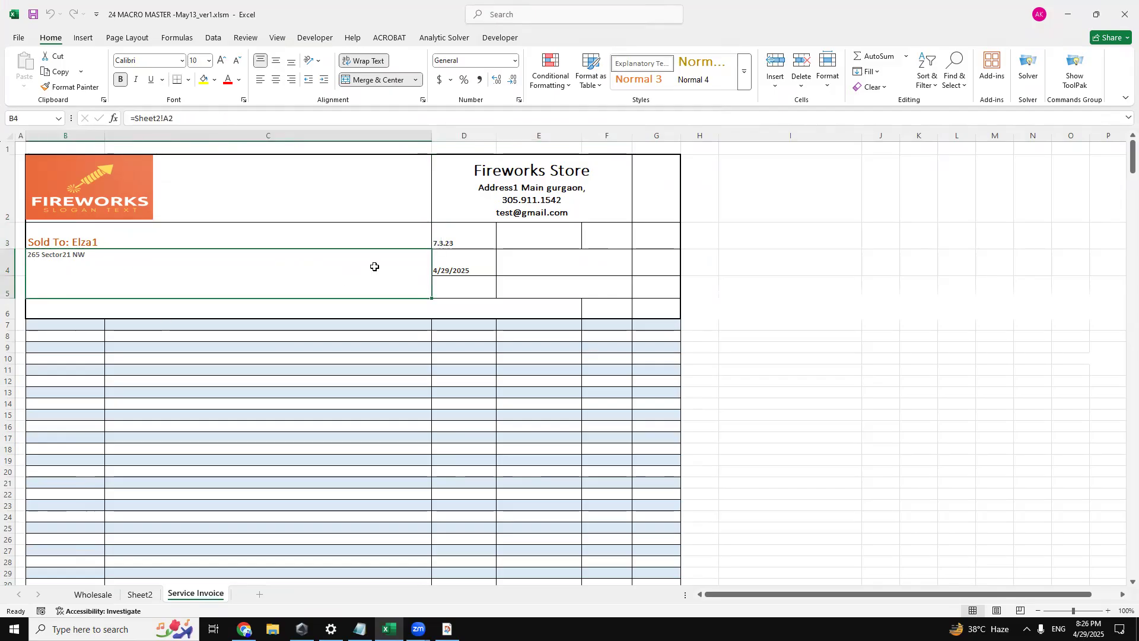
left_click(437, 245)
left_click(437, 267)
left_click(215, 238)
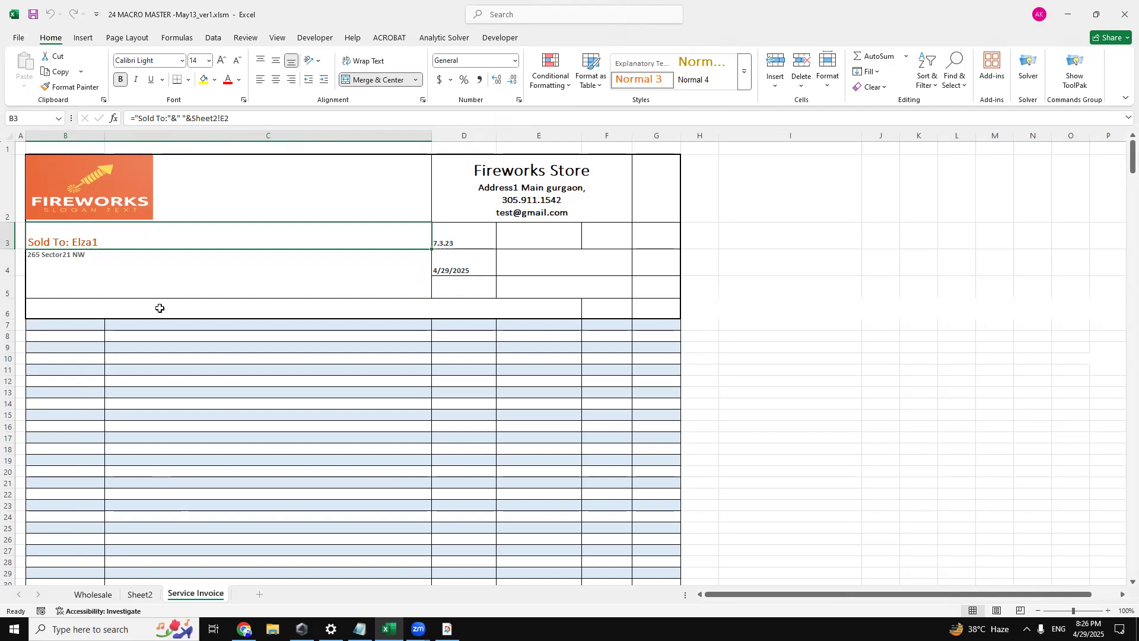
key("Down")
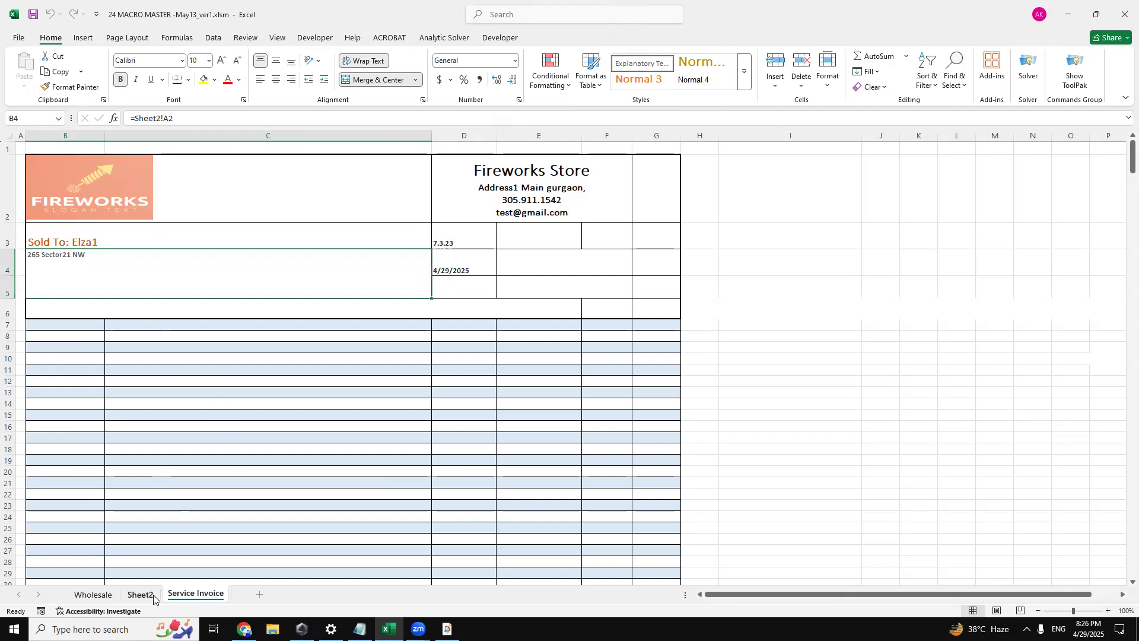
Compare the address, date and invoice name fields on Sheet2 with the header cells on the Service Invoice sheet.
left_click(141, 595)
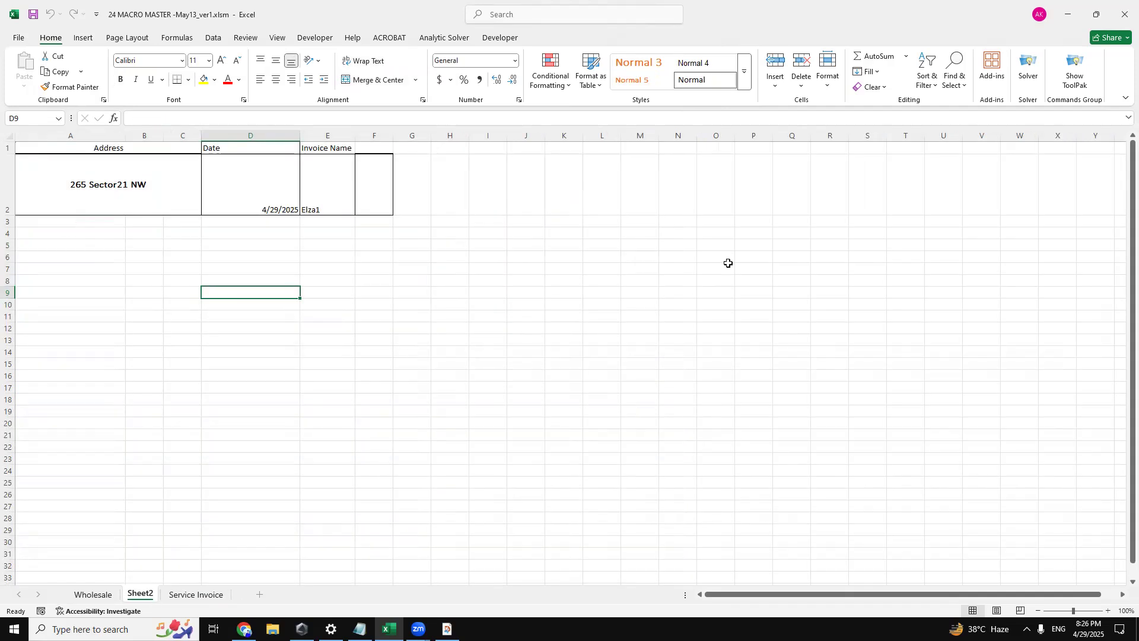
left_click(196, 593)
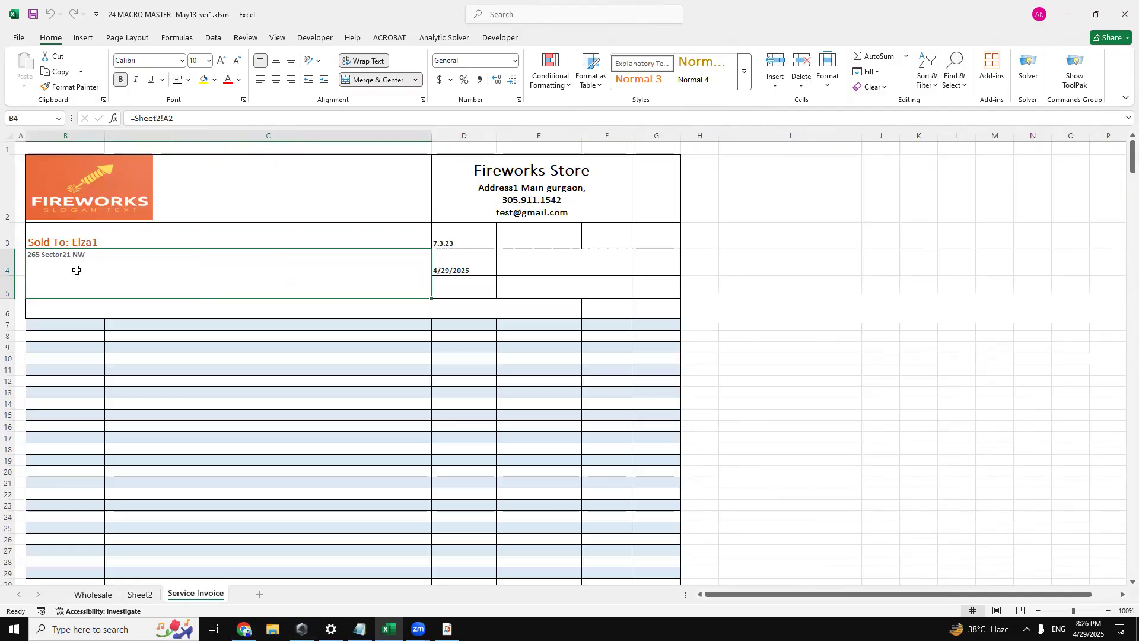
left_click(86, 231)
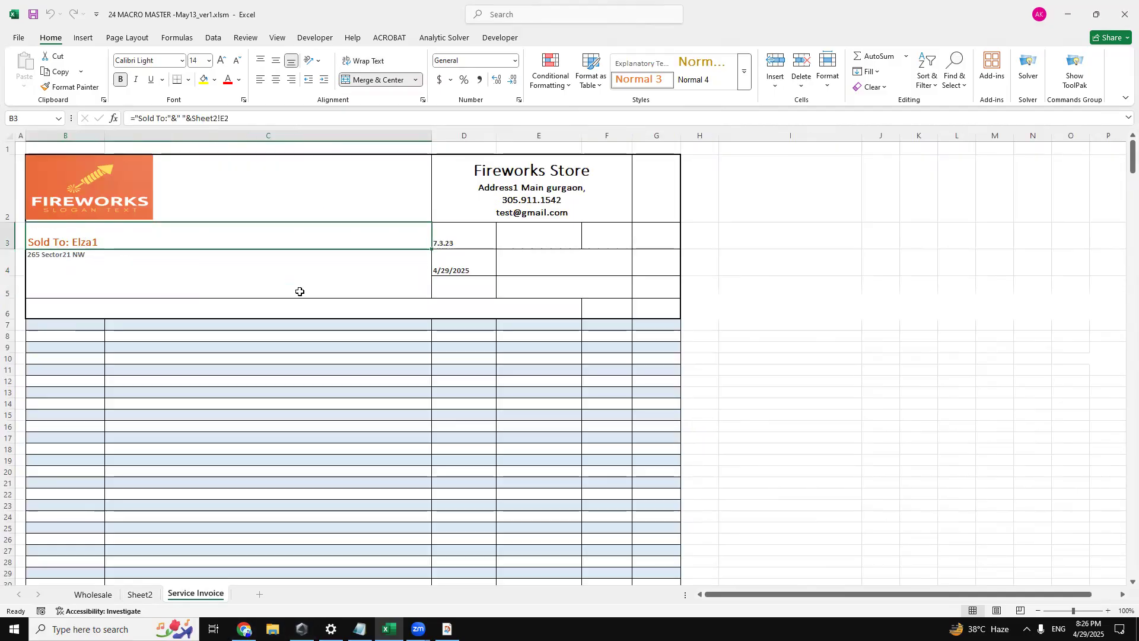
left_click(460, 235)
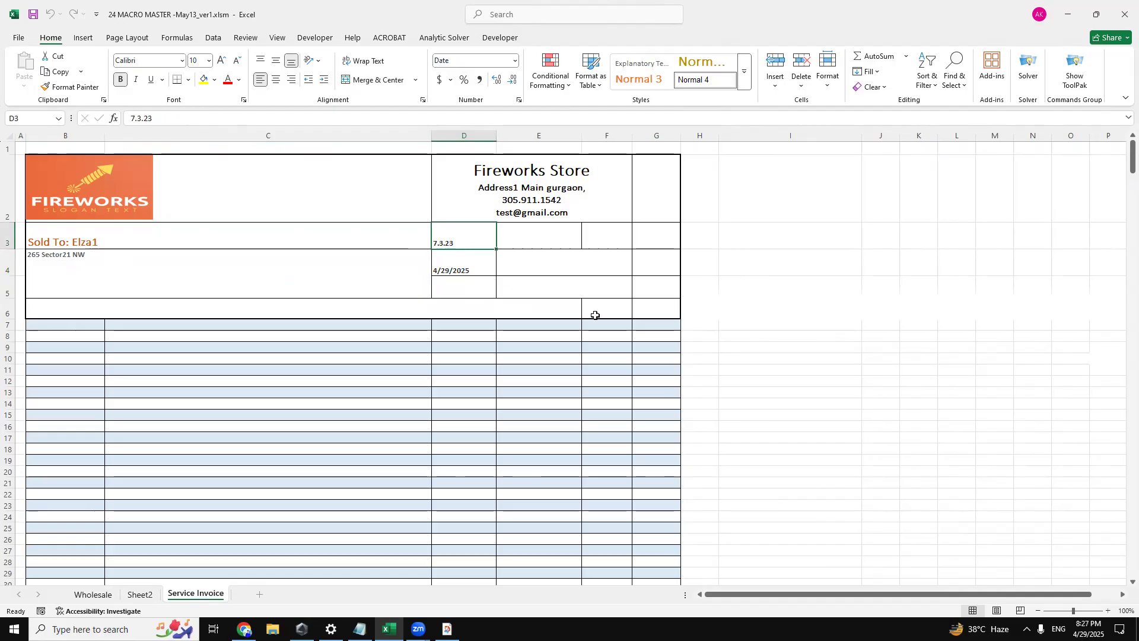
left_click(140, 593)
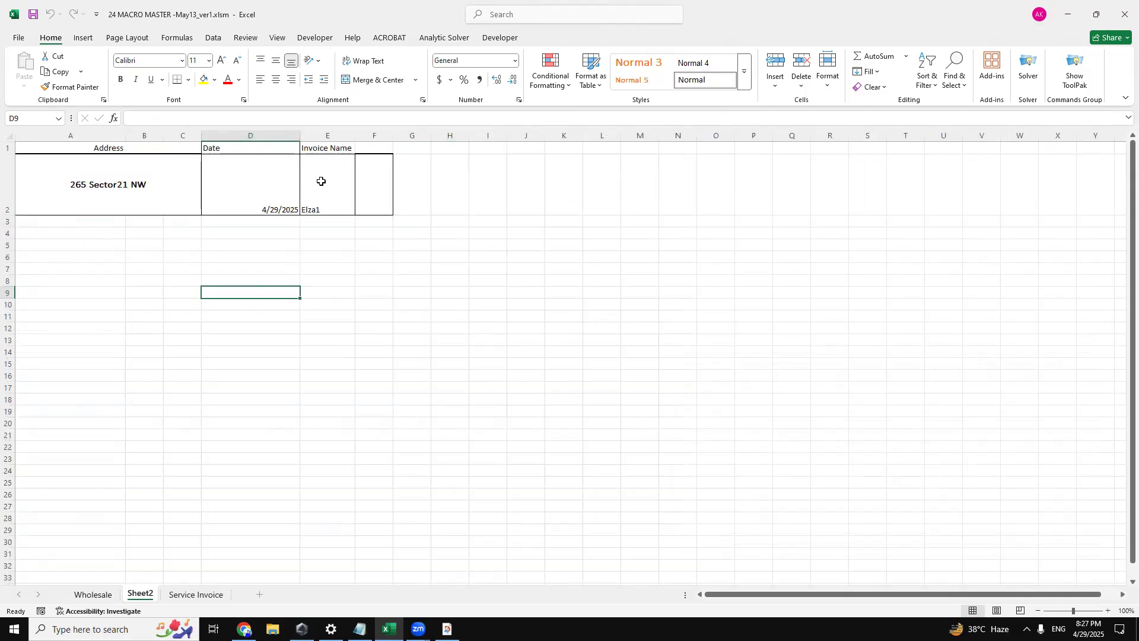
Review the product list on the Wholesale sheet from the ARTILLERY section through 200 and 350 GRAM CAKES.
left_click(104, 594)
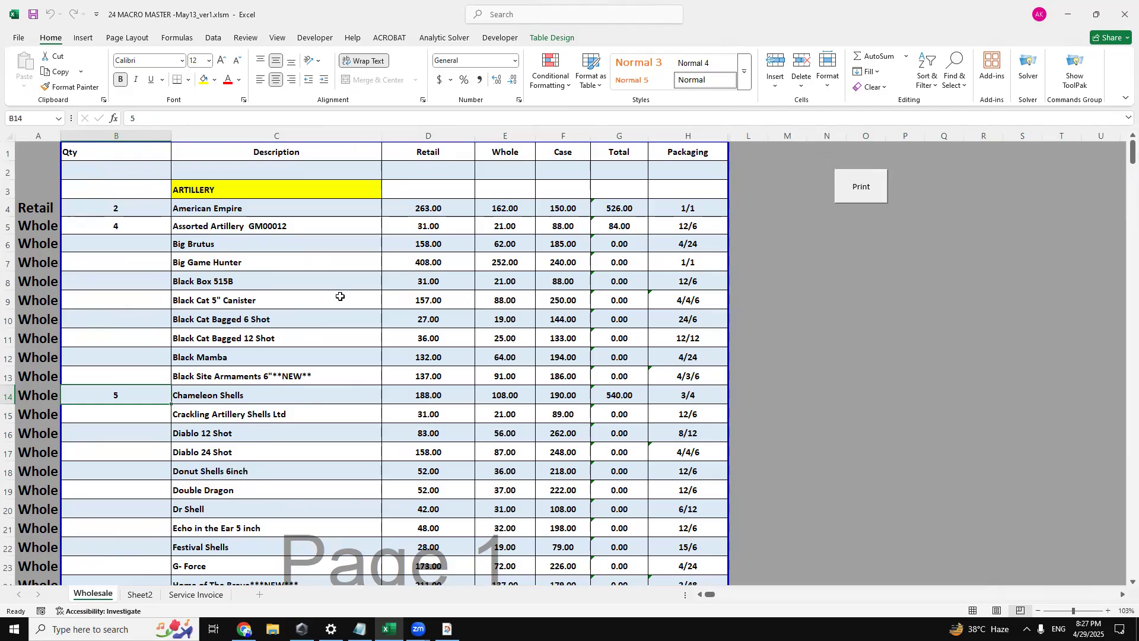
scroll(340, 296, "down", 19)
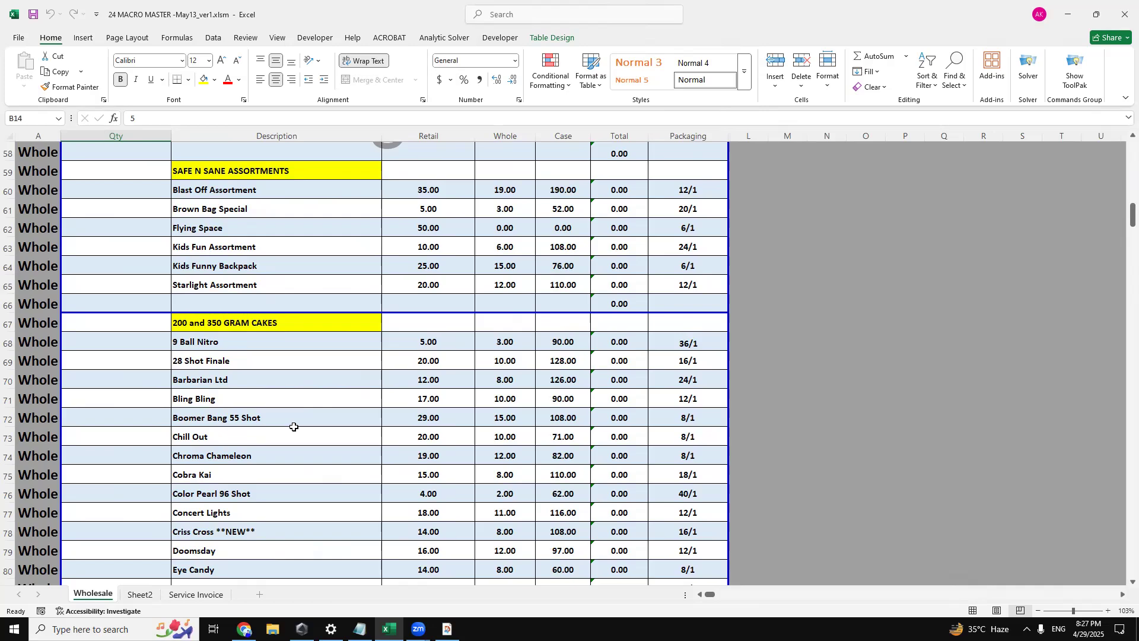
scroll(294, 426, "up", 16)
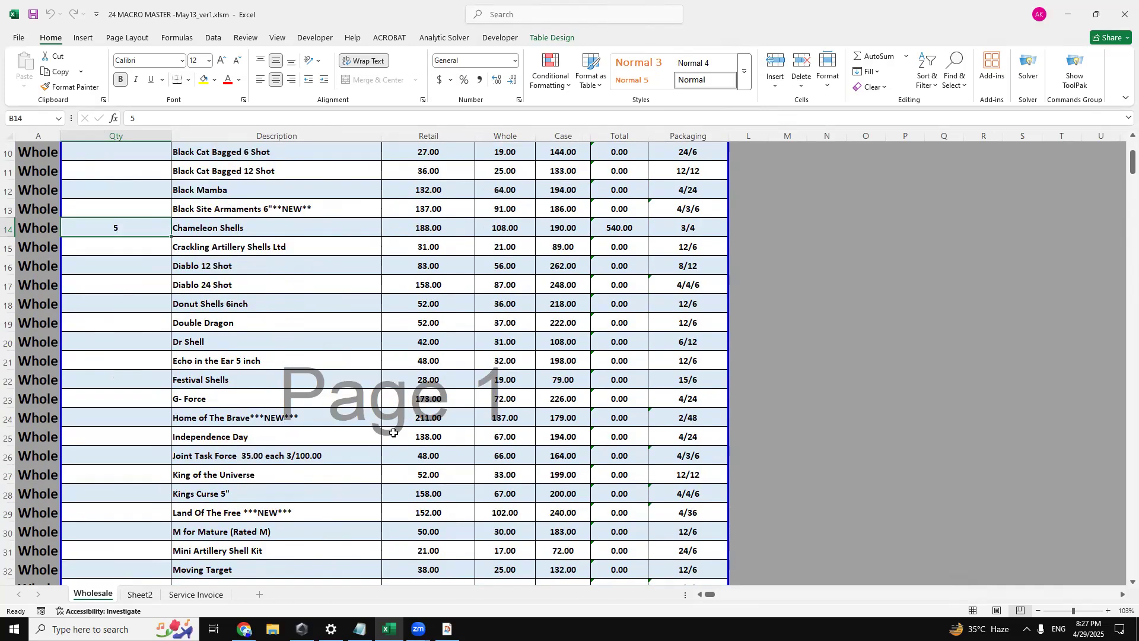
scroll(393, 433, "up", 3)
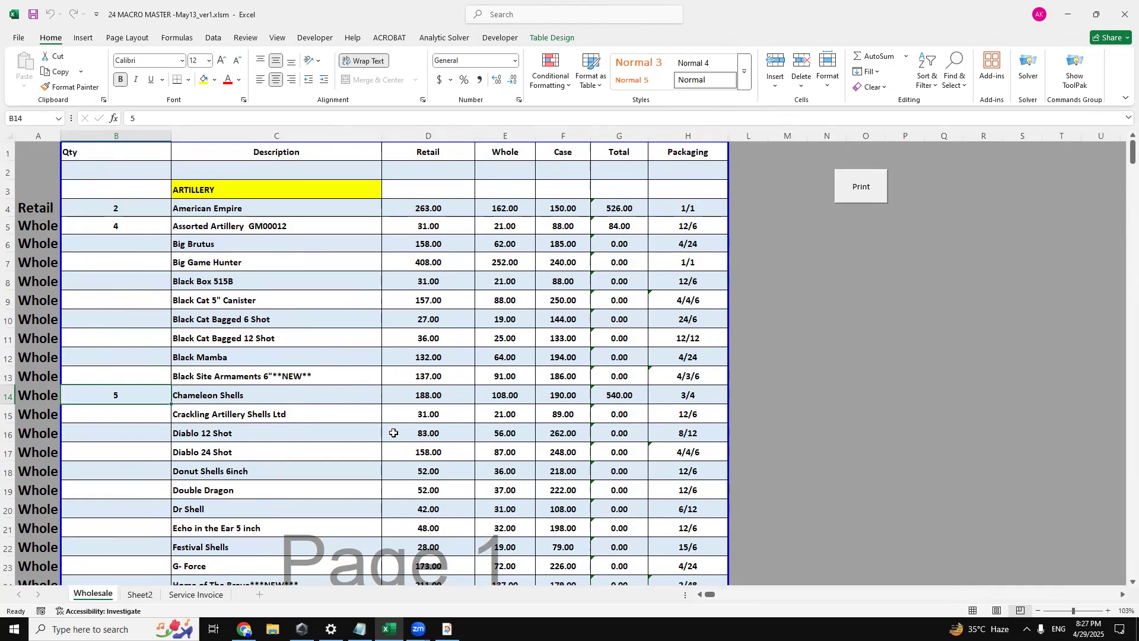